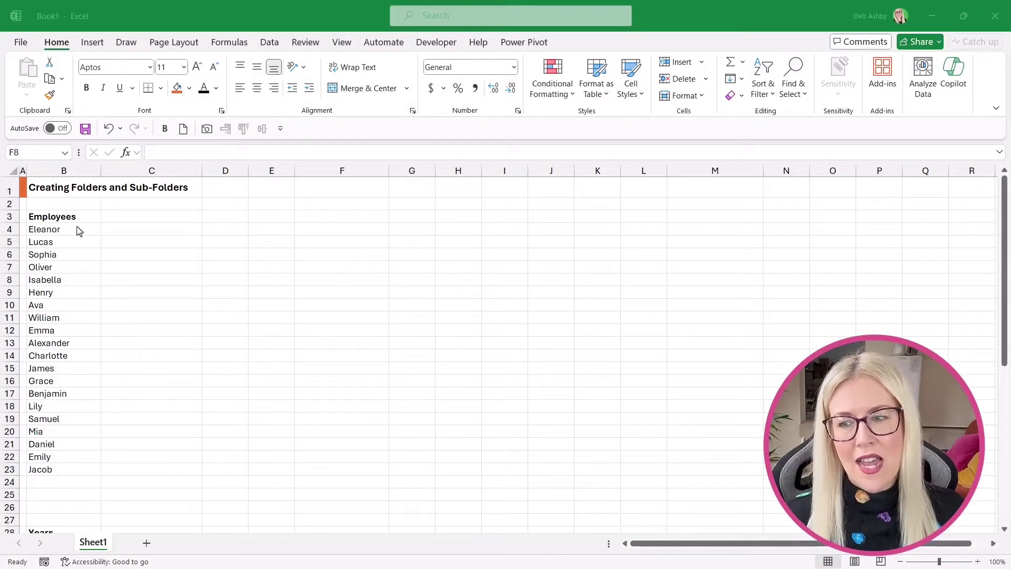
Select the 20 employee names in B4:B23.
drag(64, 229, 57, 469)
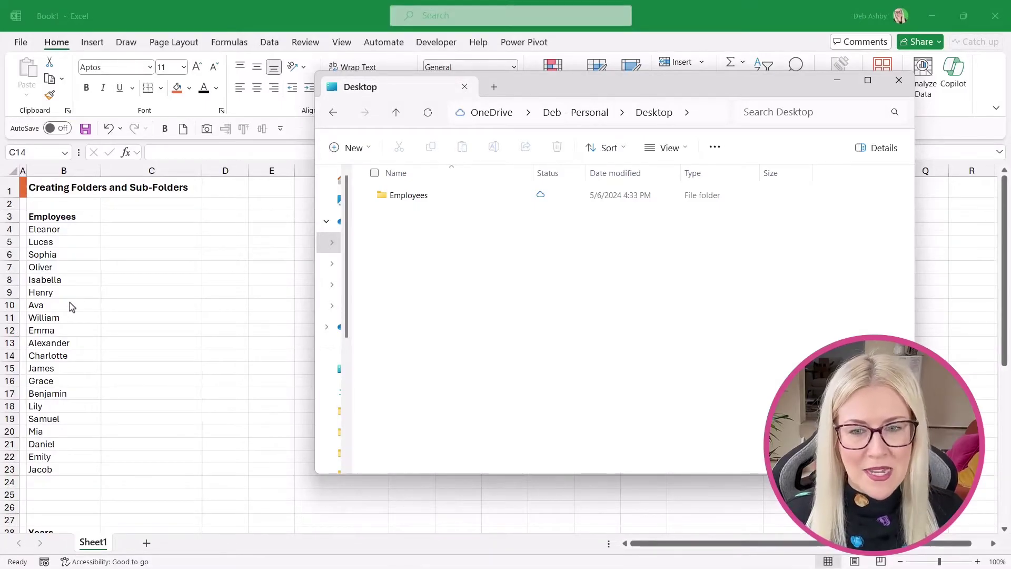
Check that the Employees folder is empty, then go back to Excel and select cell C4.
click(413, 198)
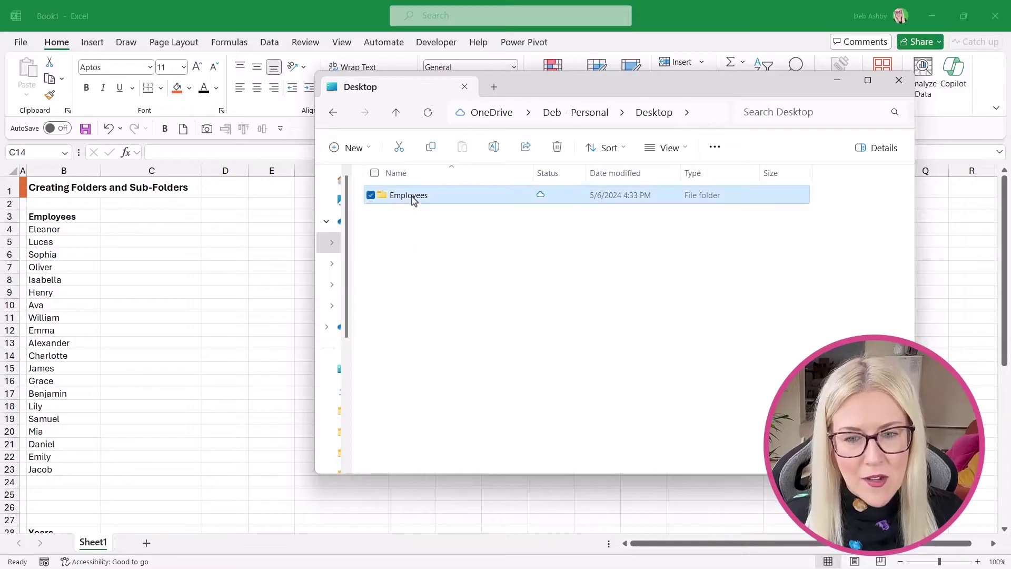
double_click(412, 199)
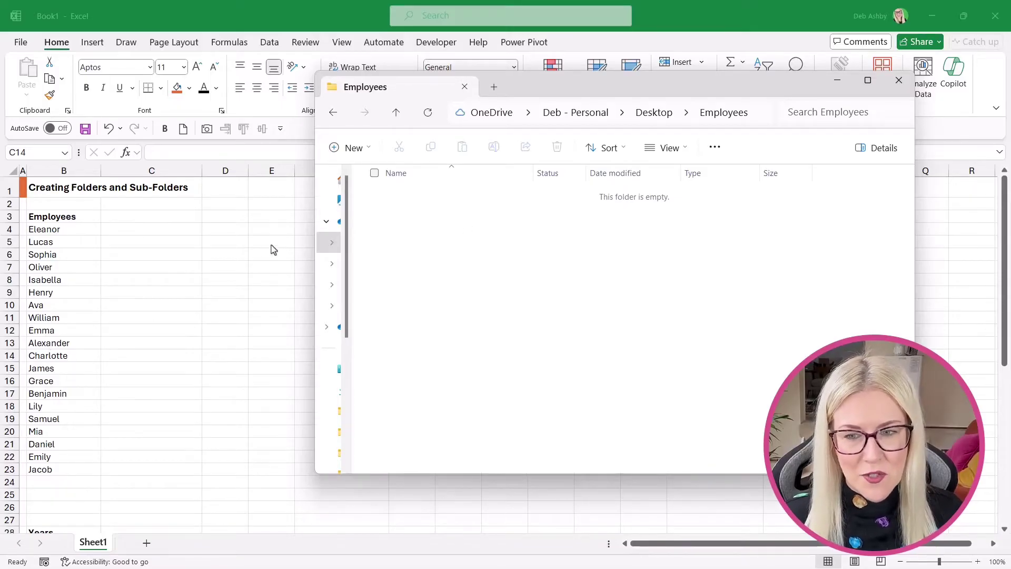
click(244, 250)
click(117, 230)
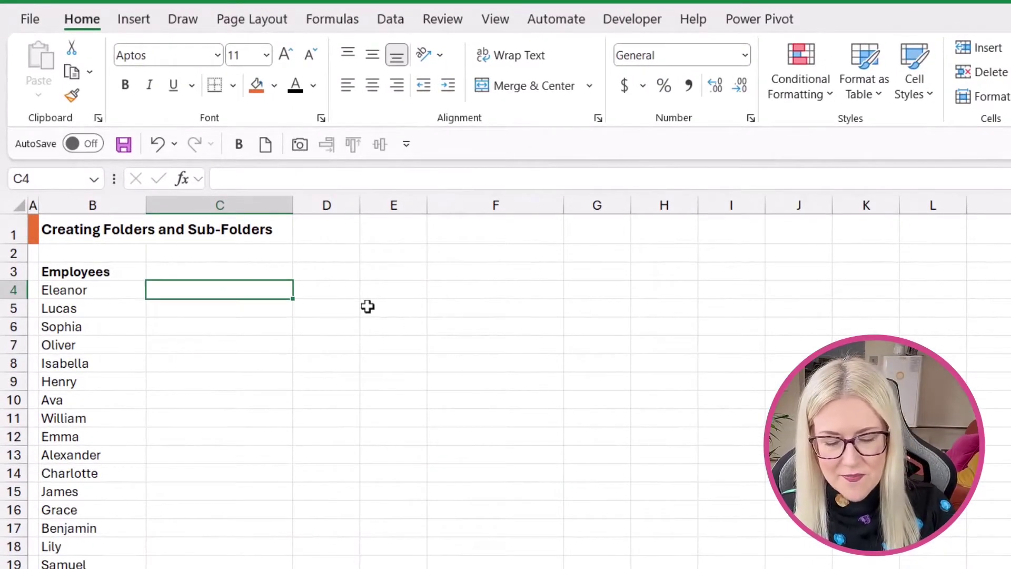
Enter 'MD Eleanor' in C4 and Flash Fill MD commands down to C23 for every name.
text(MD)
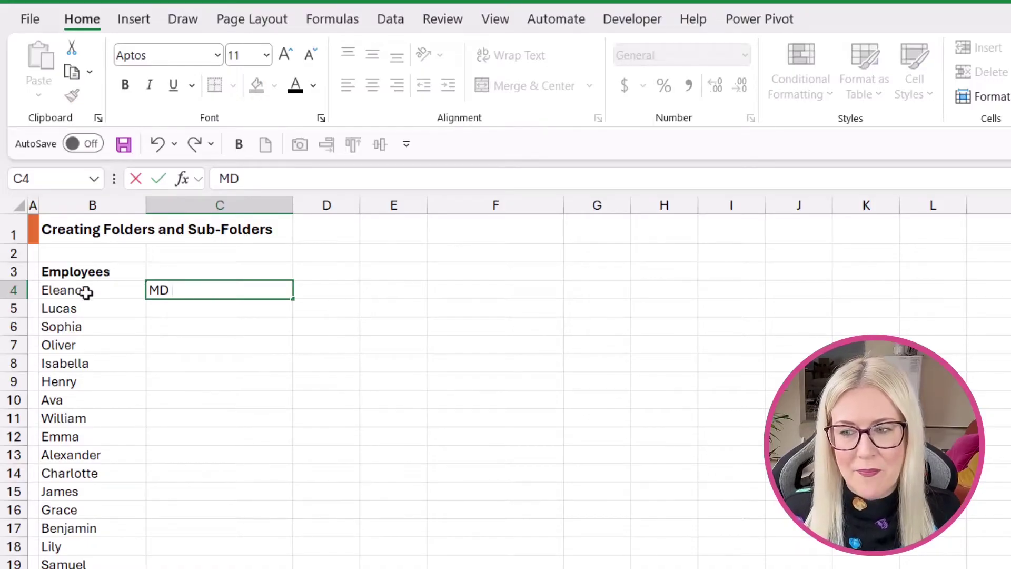
text( Ele)
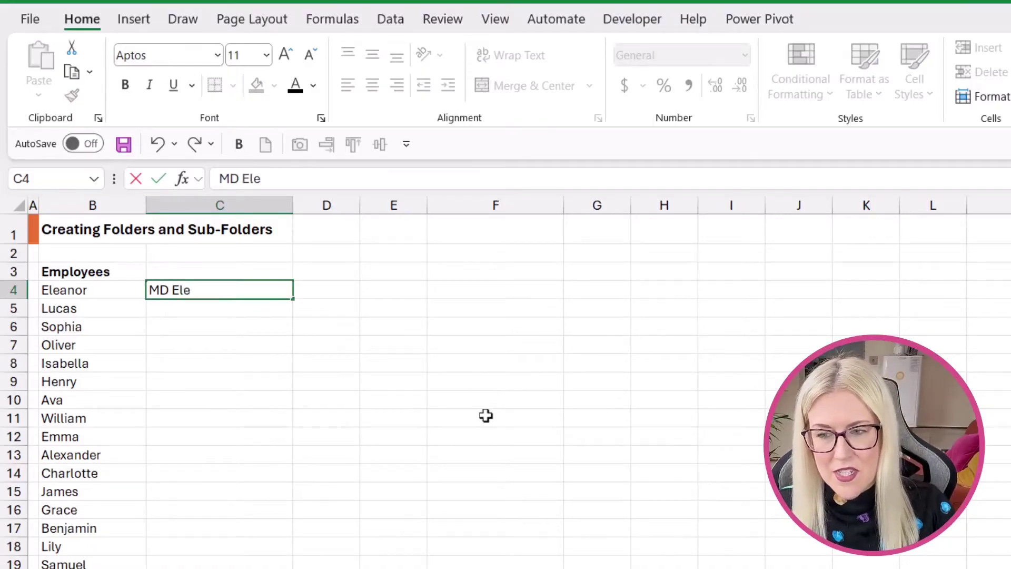
text(anor)
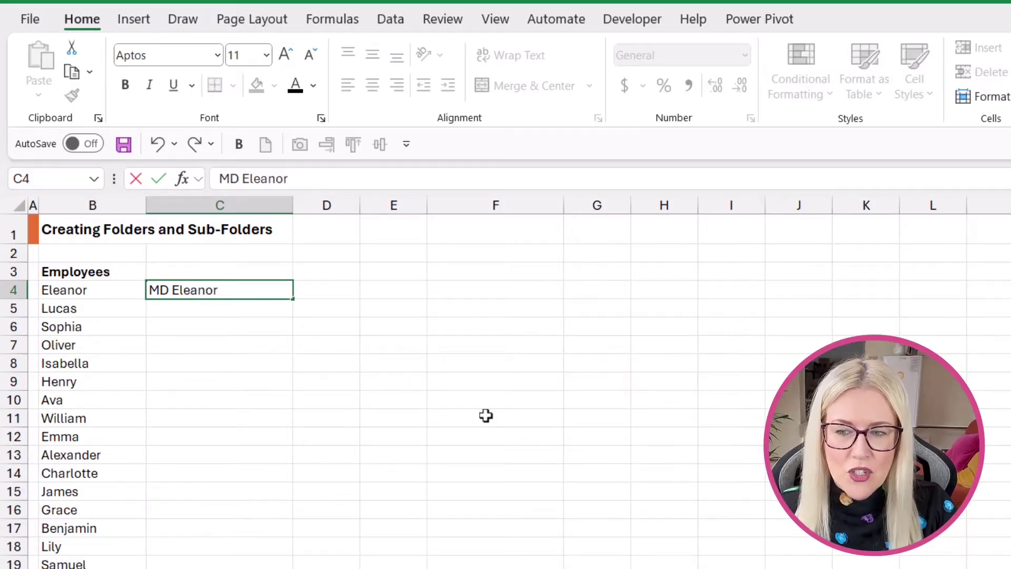
key(ctrl+Return)
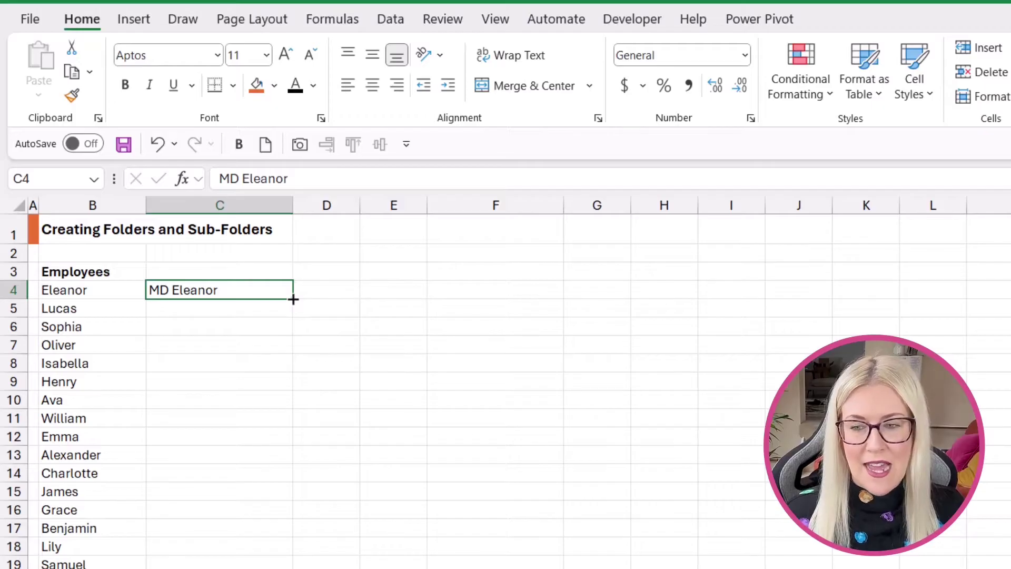
drag(293, 299, 272, 568)
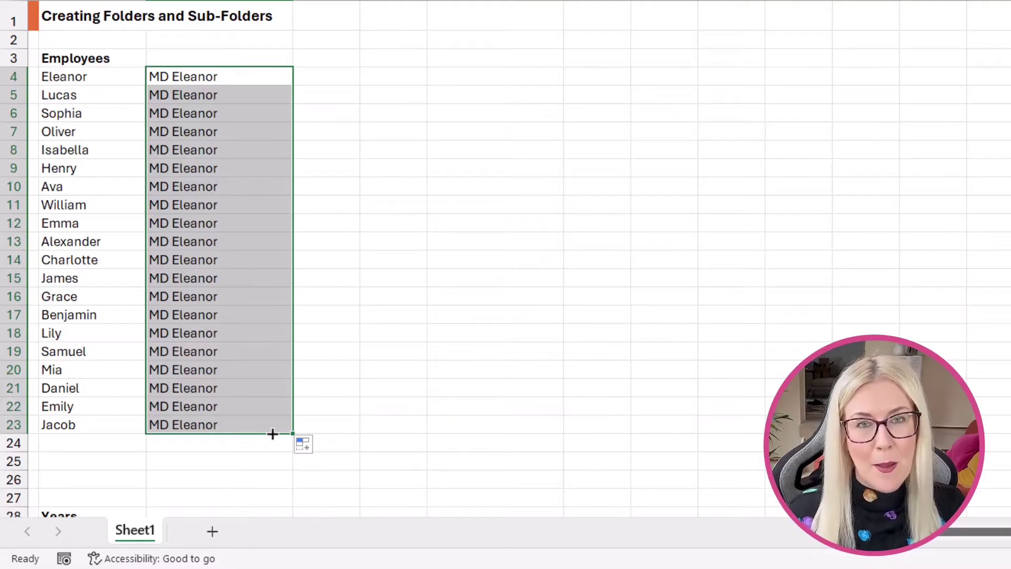
click(319, 446)
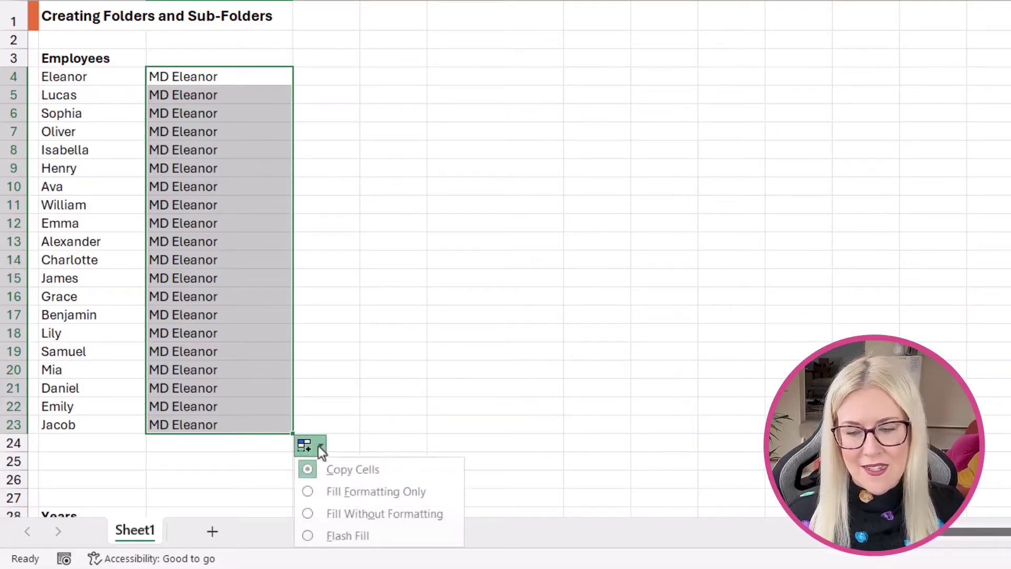
click(324, 536)
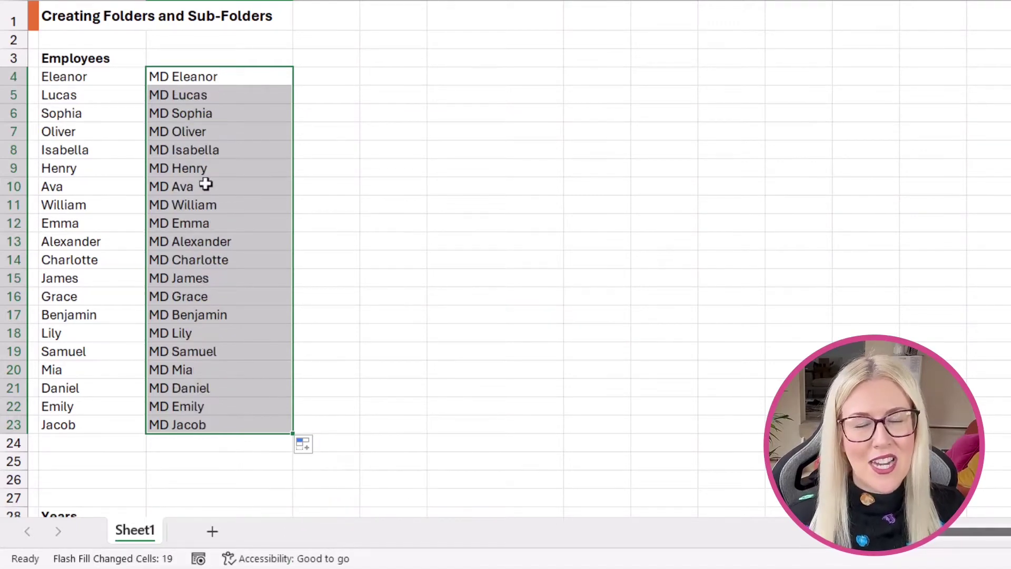
click(393, 222)
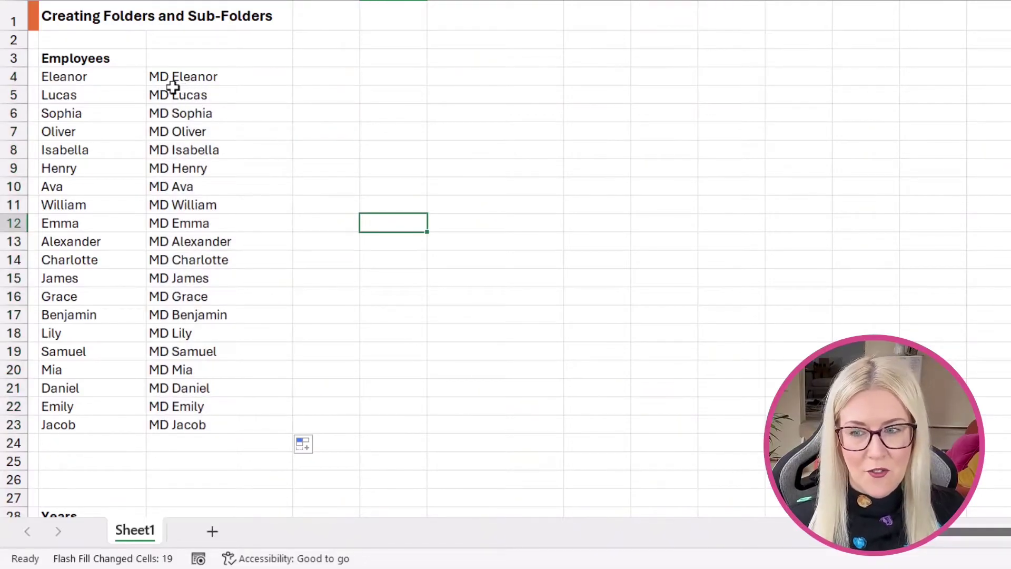
Clear the Flash Fill MD entries from C4:C23.
click(189, 78)
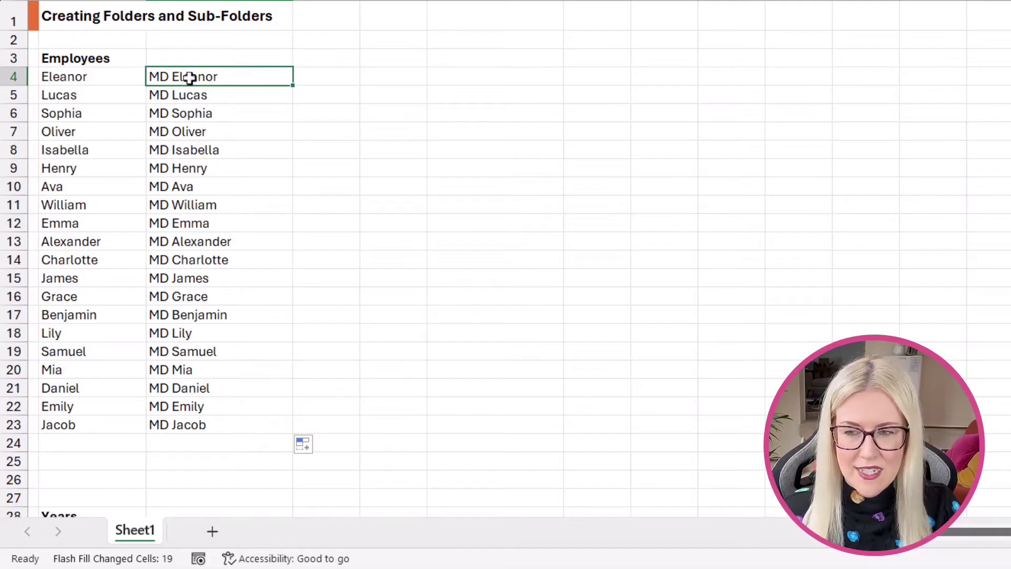
key(ctrl+shift+Down)
key(Delete)
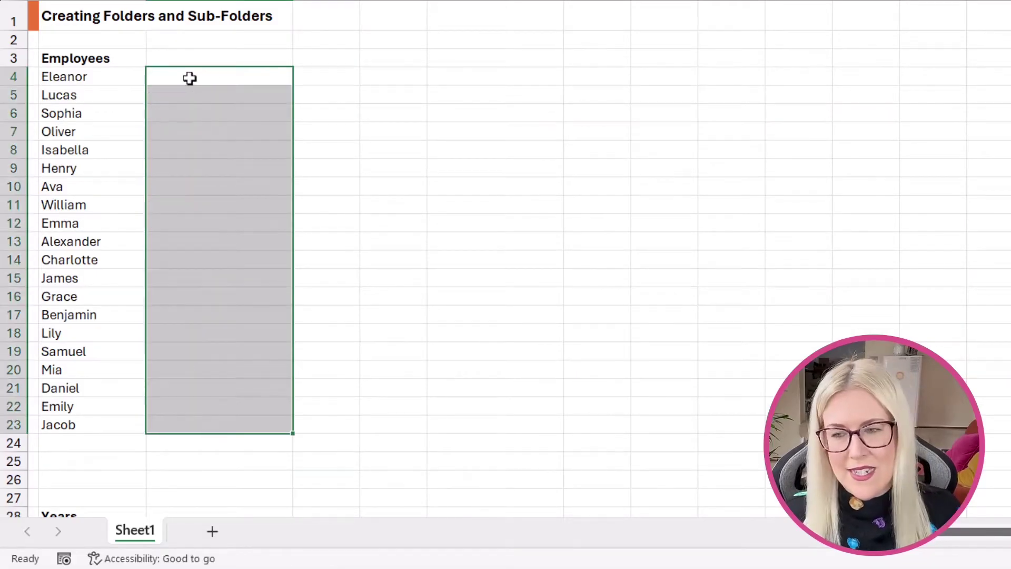
Enter ="MD"&" "&B4 in C4 and fill it down to C23.
click(190, 78)
text(=)
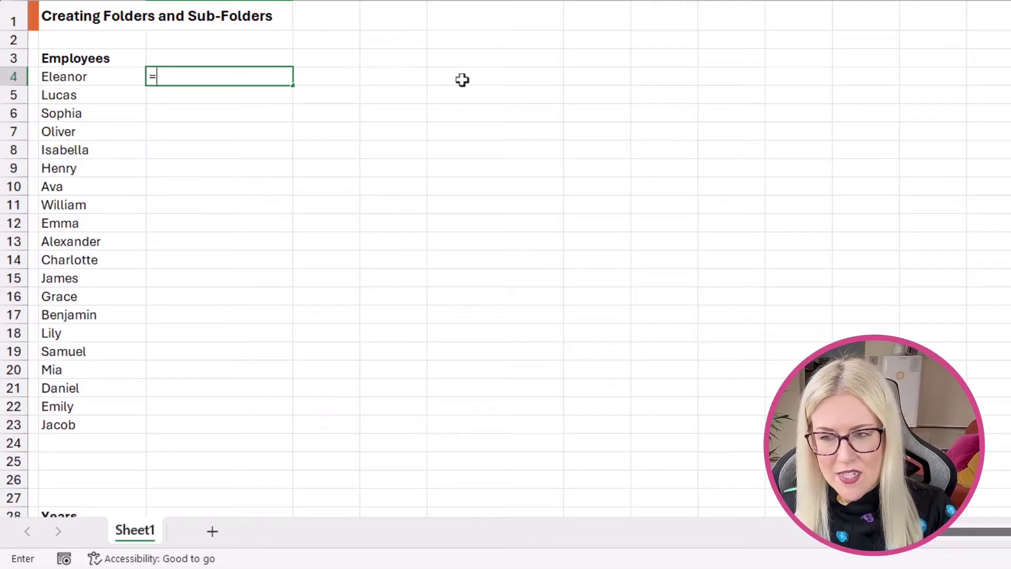
text("MD")
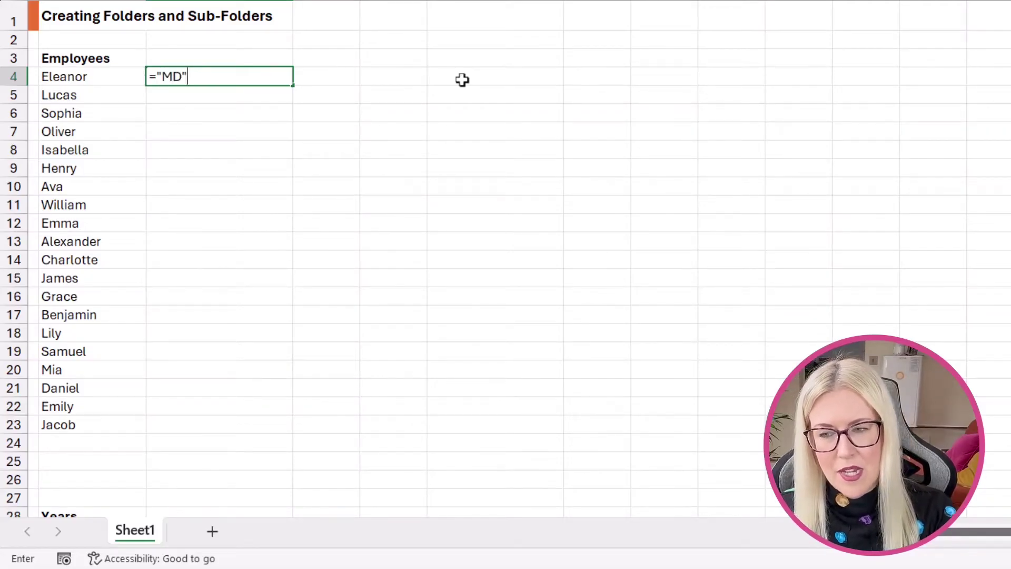
text(&)
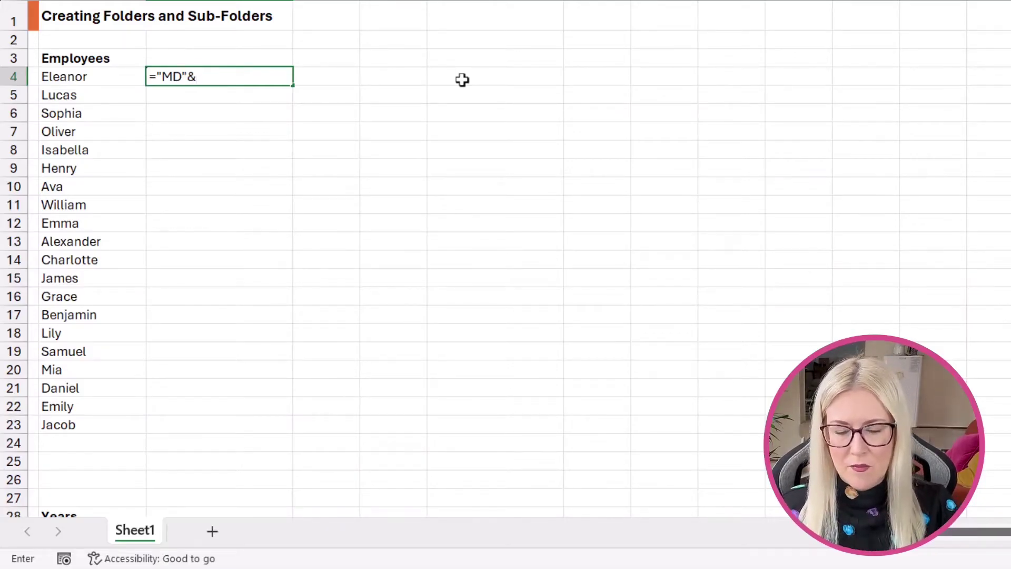
text(" )
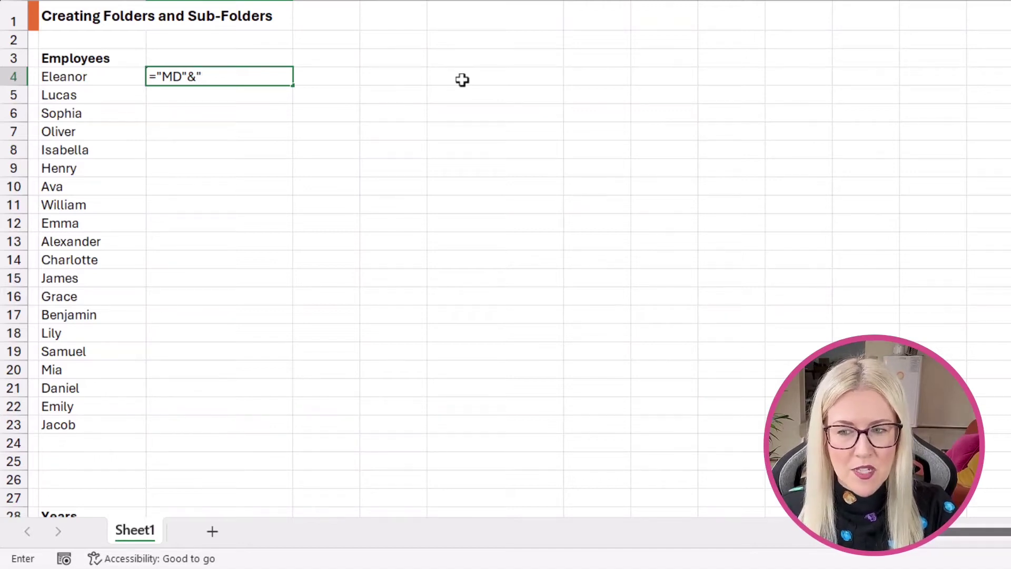
text("&)
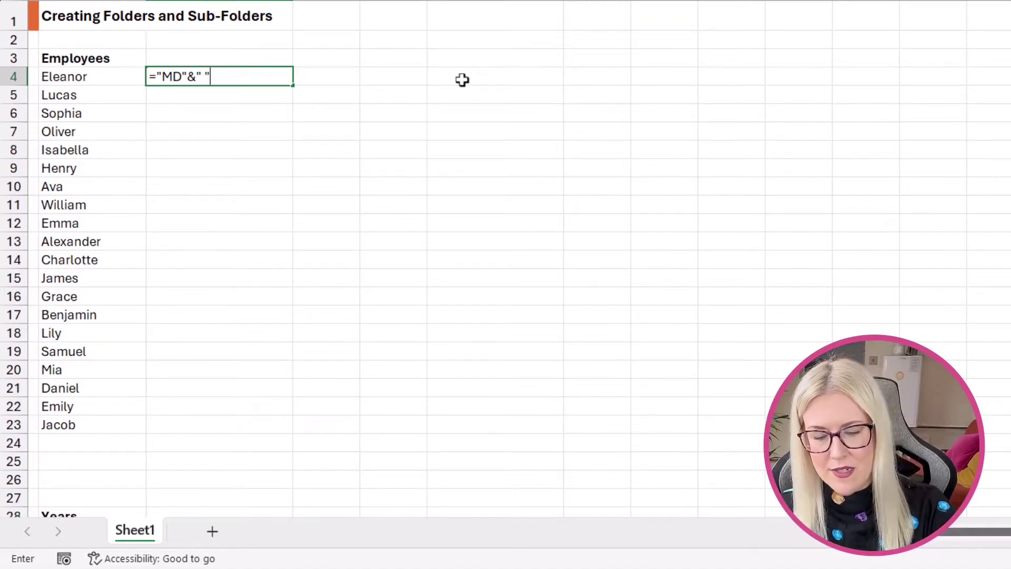
click(122, 80)
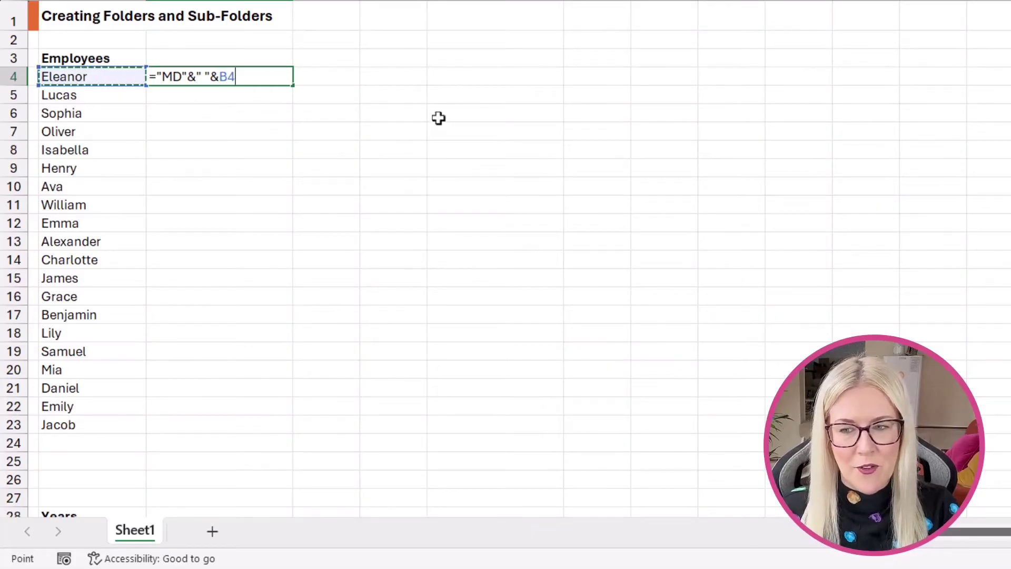
key(Return)
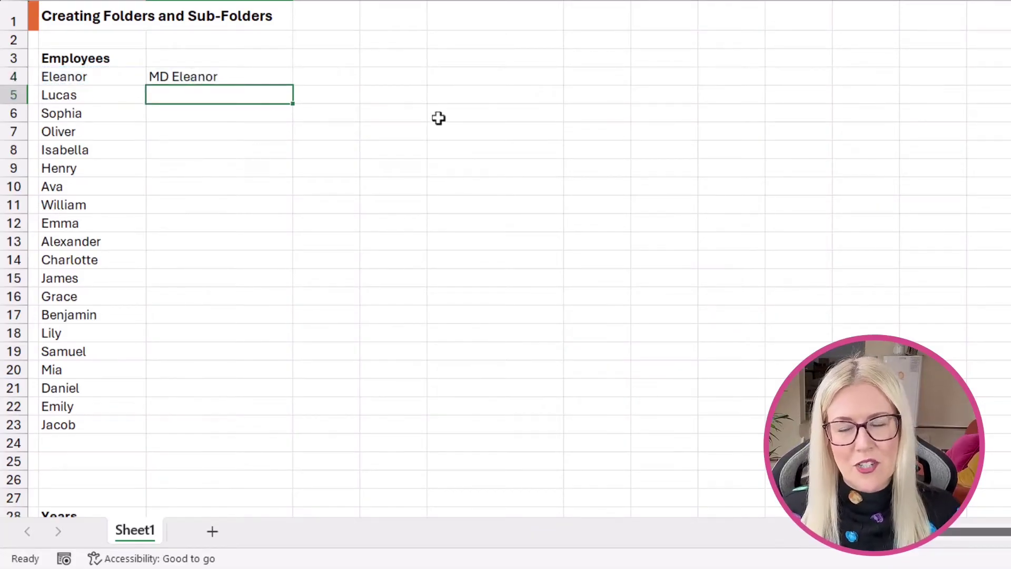
click(169, 78)
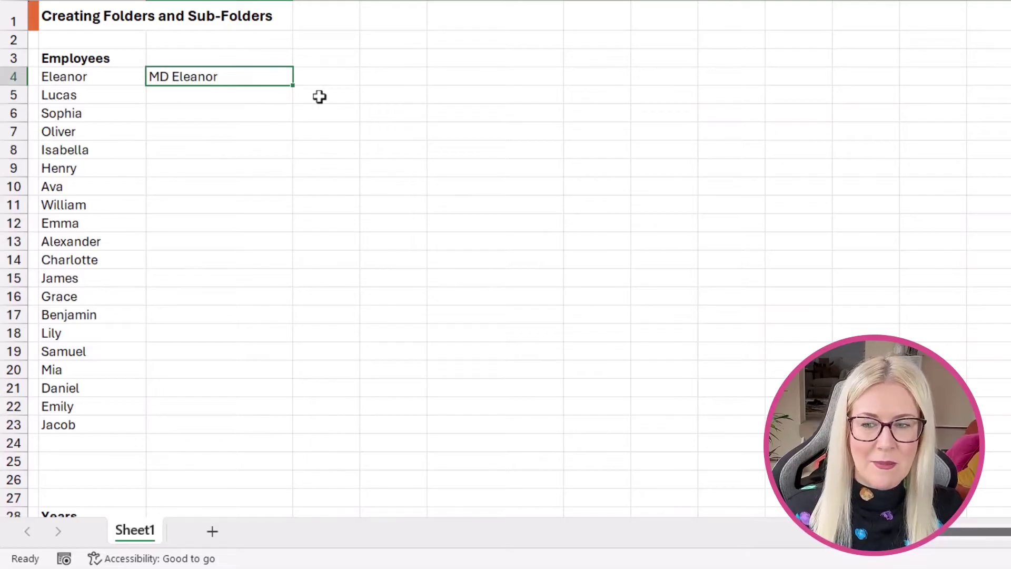
drag(292, 85, 279, 432)
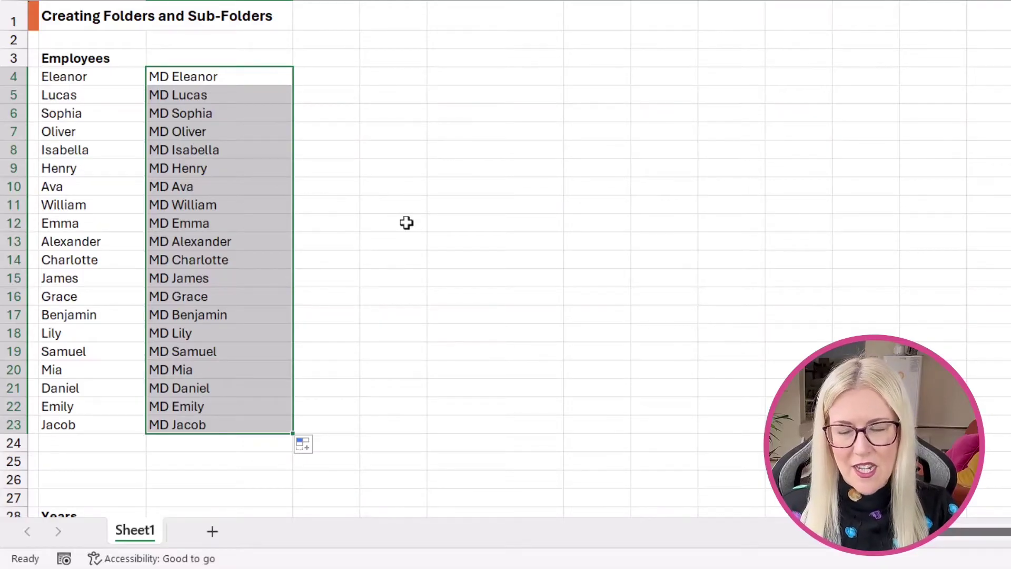
Paste column C's MD formulas back over themselves as values only.
key(ctrl+c)
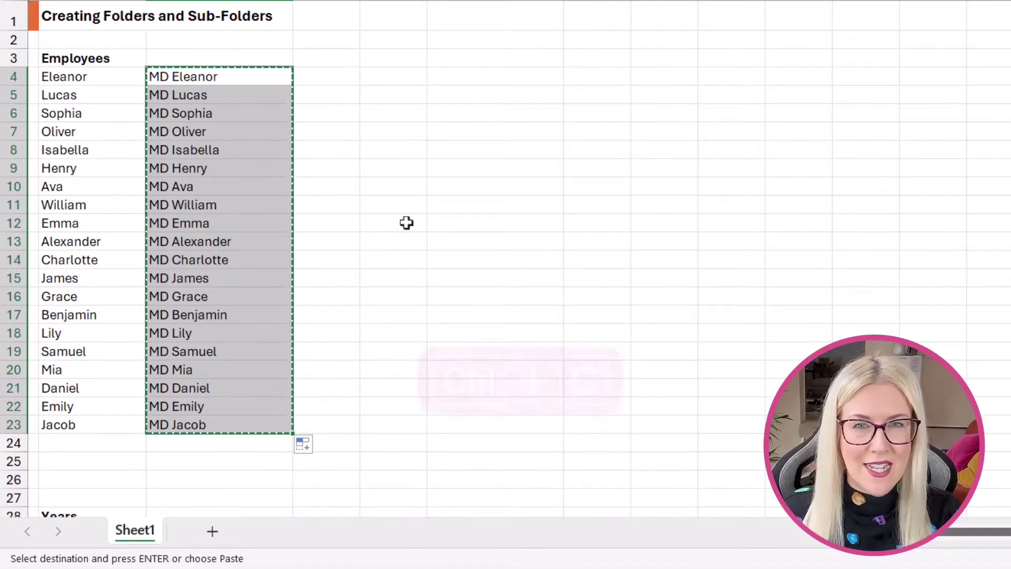
key(ctrl+shift+v)
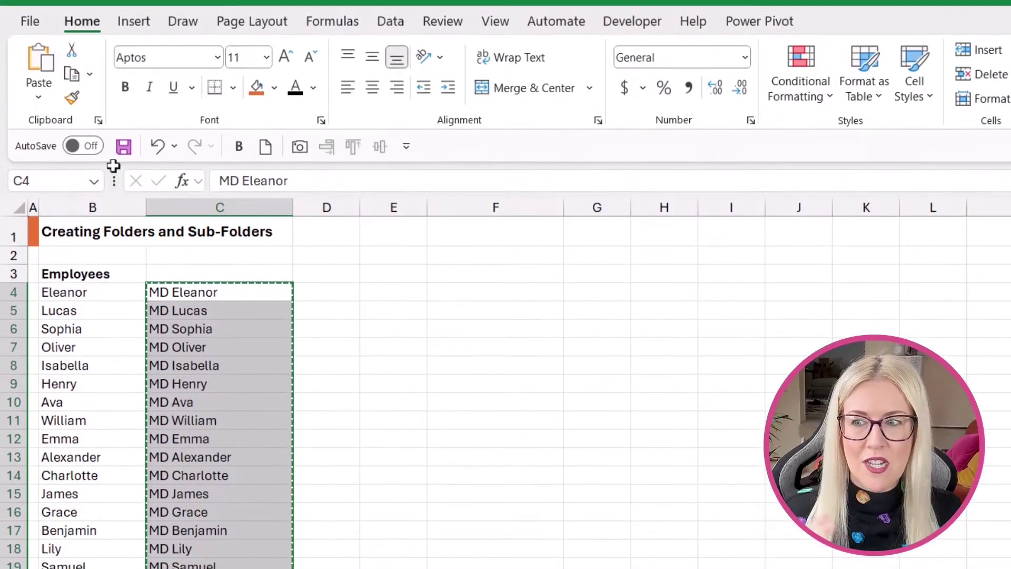
click(39, 97)
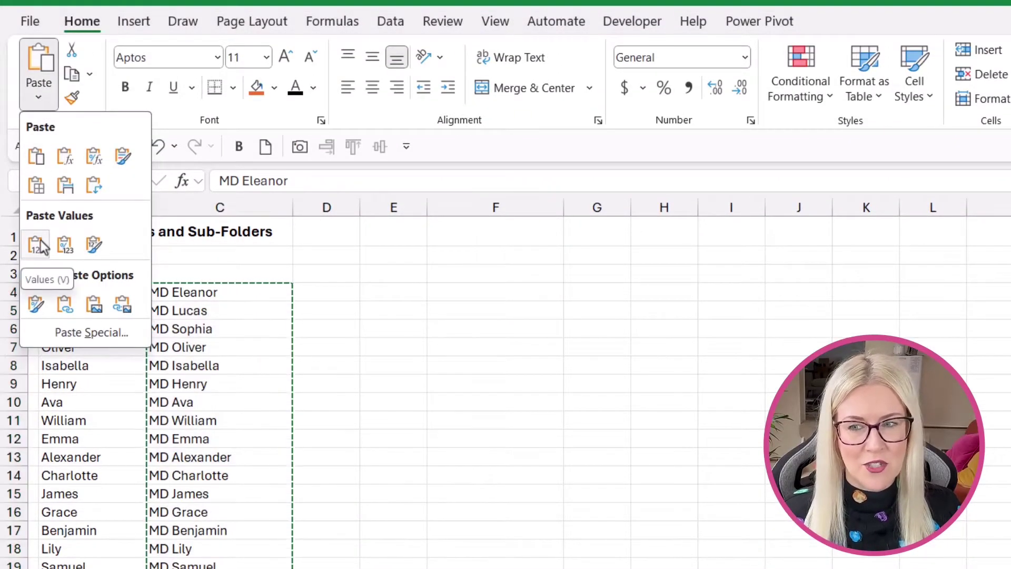
click(40, 239)
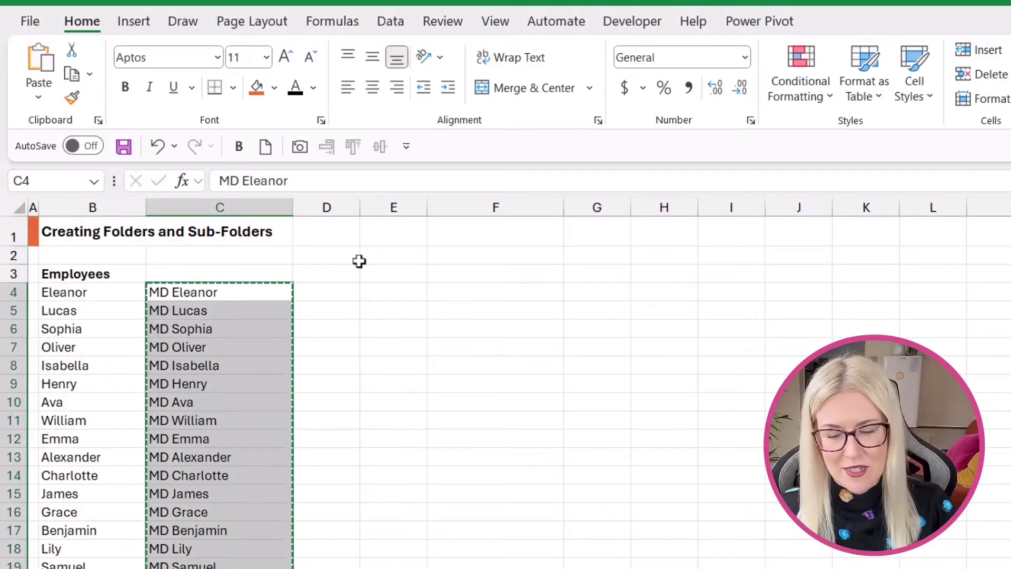
key(Escape)
key(Down)
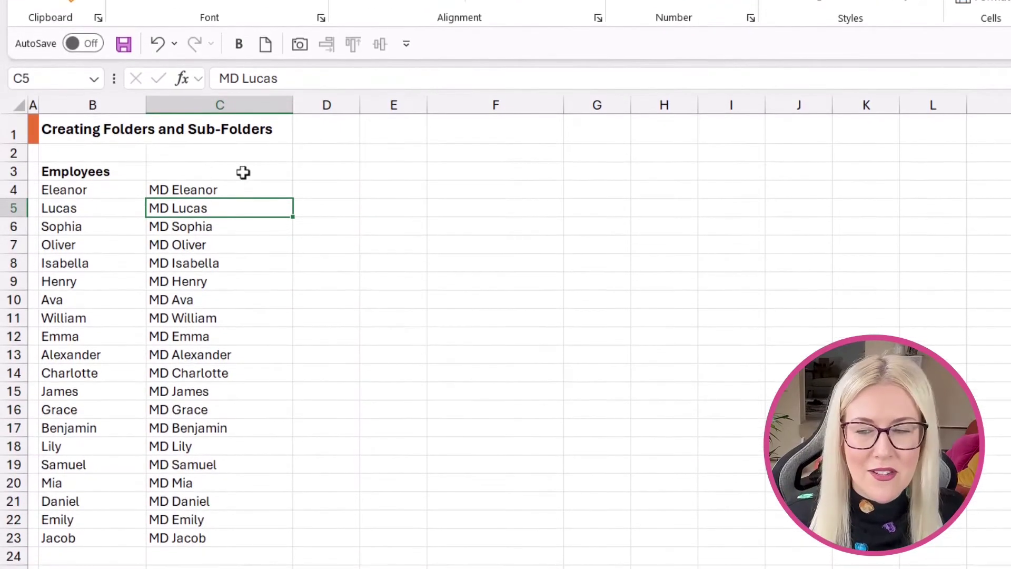
click(215, 275)
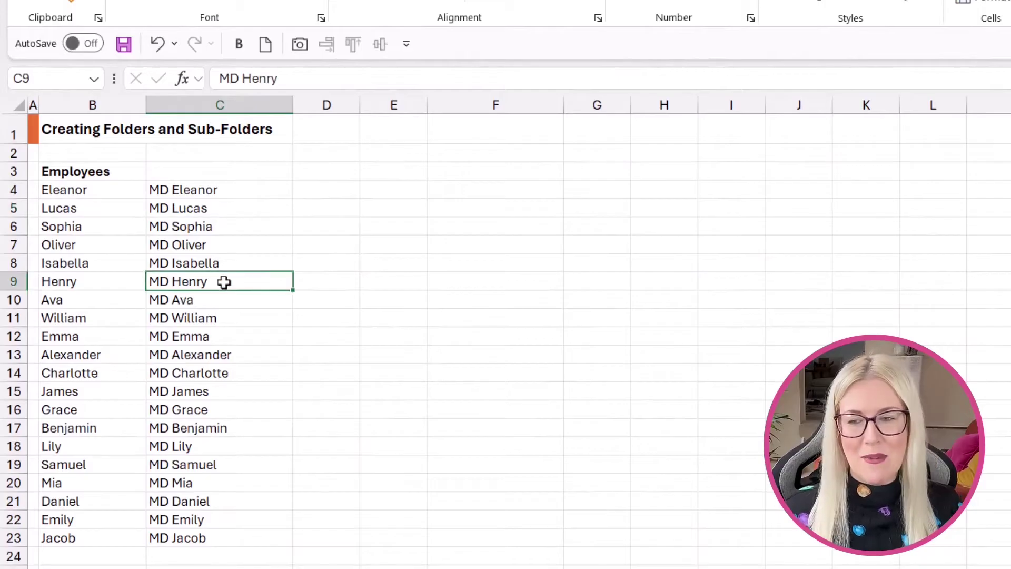
Copy the twenty MD commands in C4:C23.
click(201, 193)
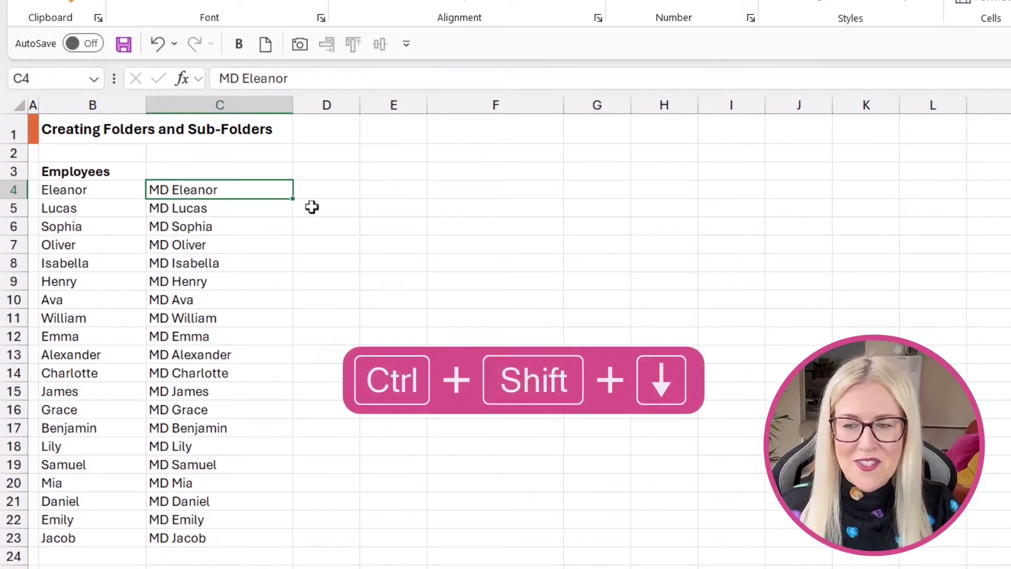
key(ctrl+shift+Down)
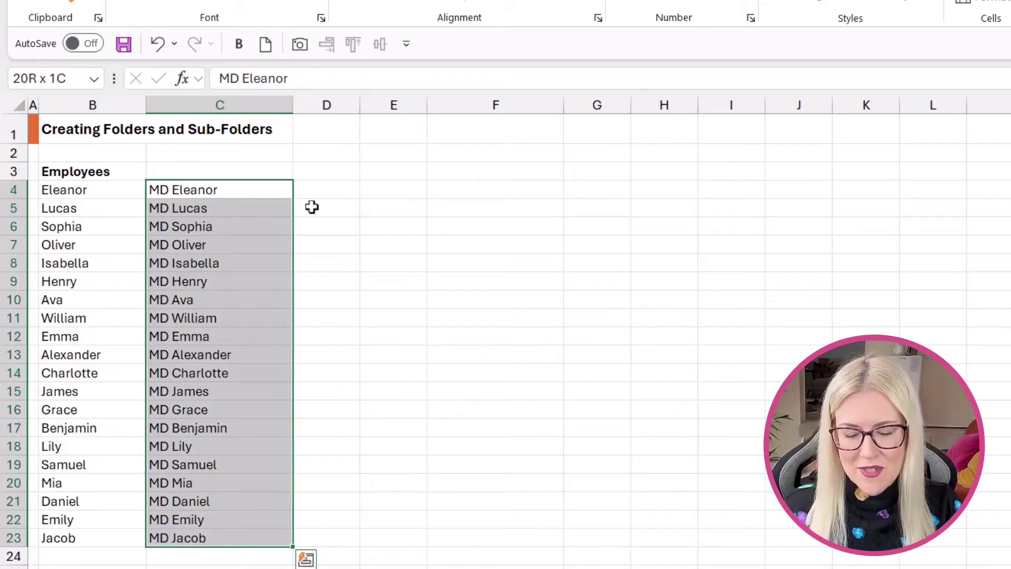
key(ctrl+c)
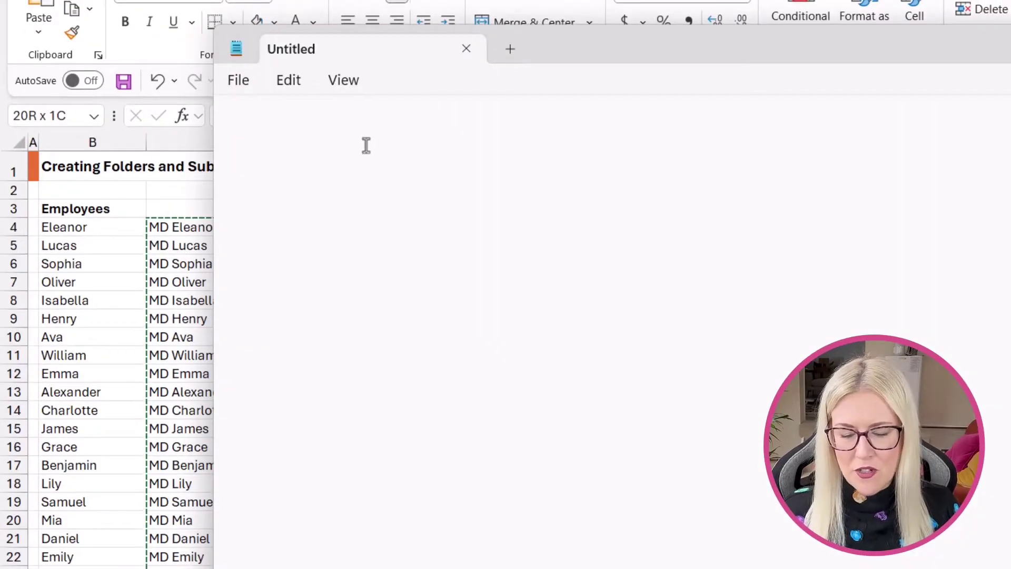
Paste the MD commands into Notepad and save them as Employees.bat in the Employees folder.
key(ctrl+v)
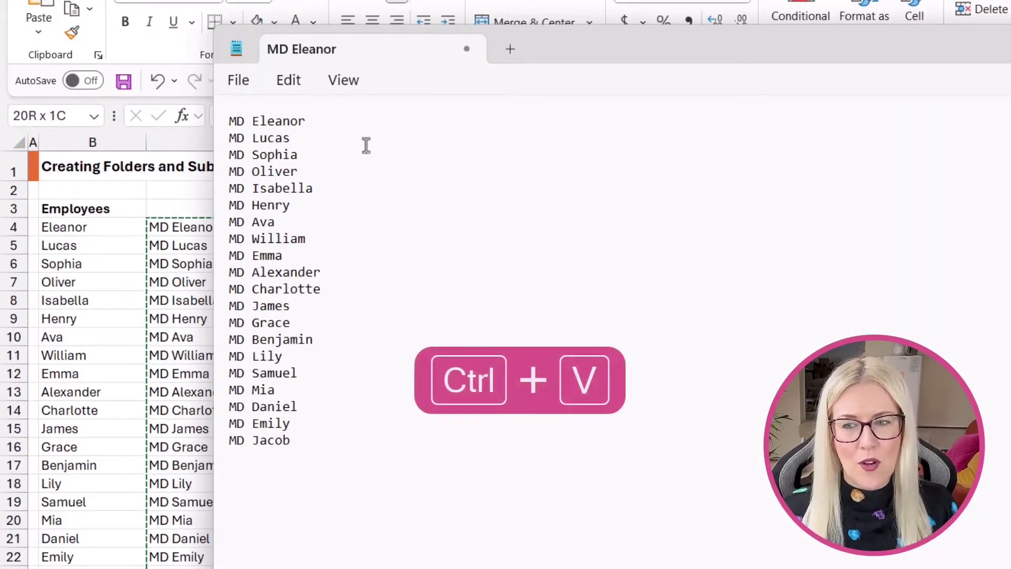
click(227, 81)
click(261, 252)
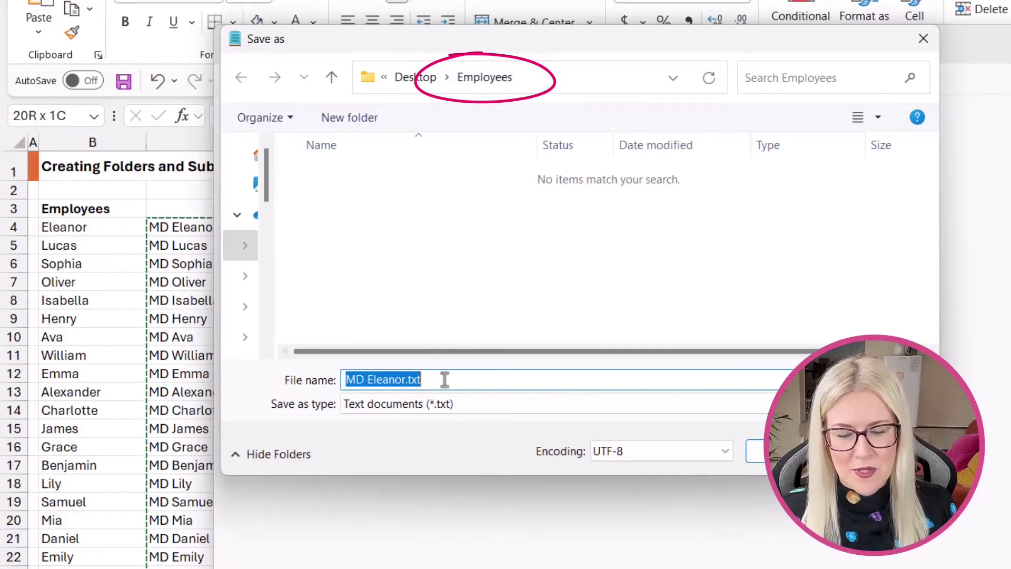
text(Employ)
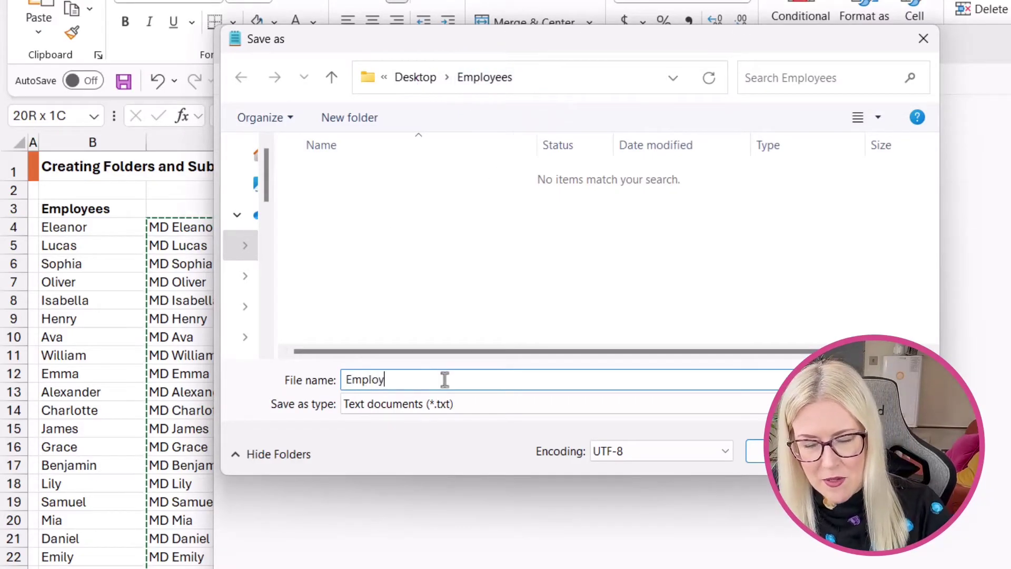
text(ees.)
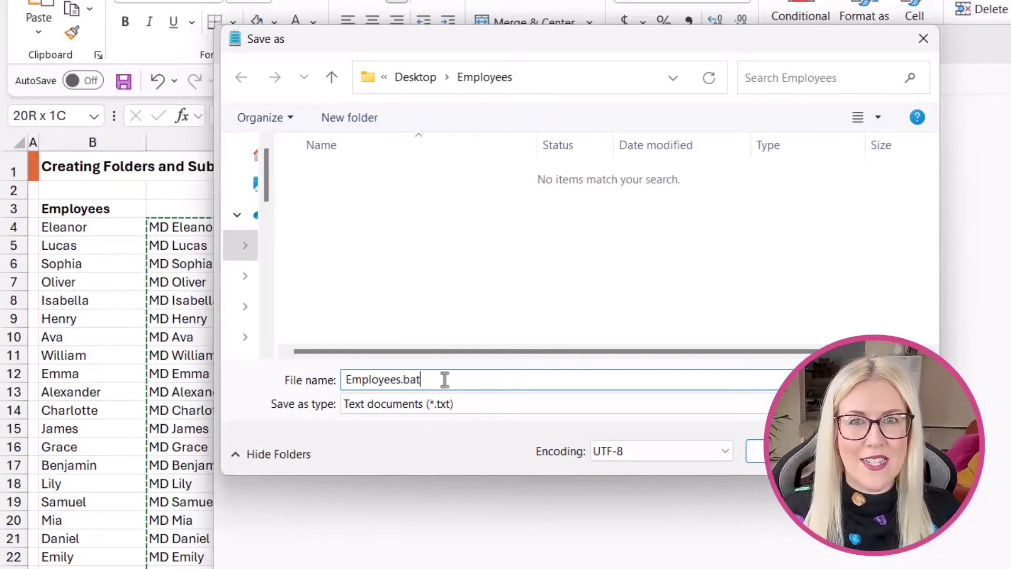
text(bat)
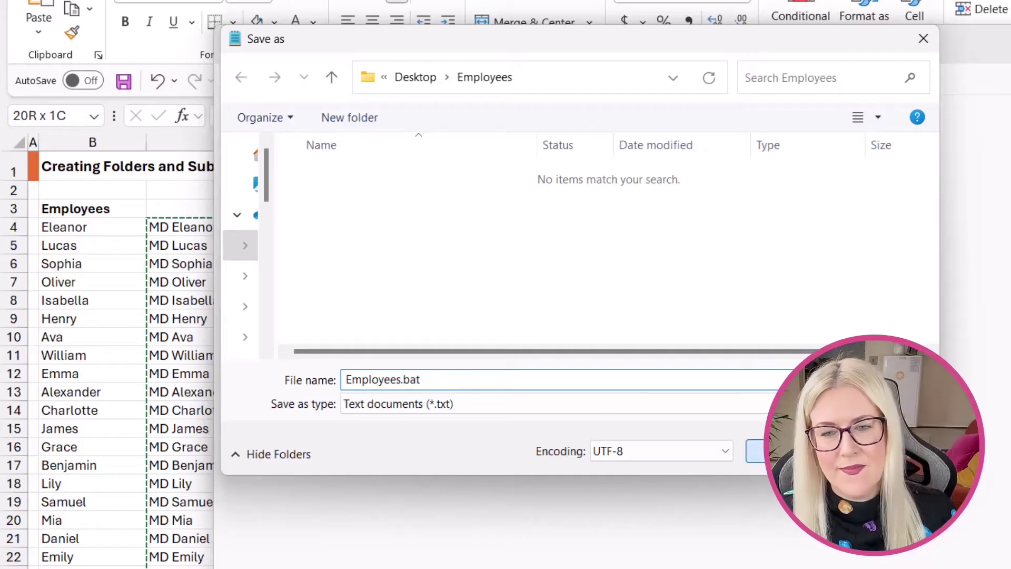
click(753, 451)
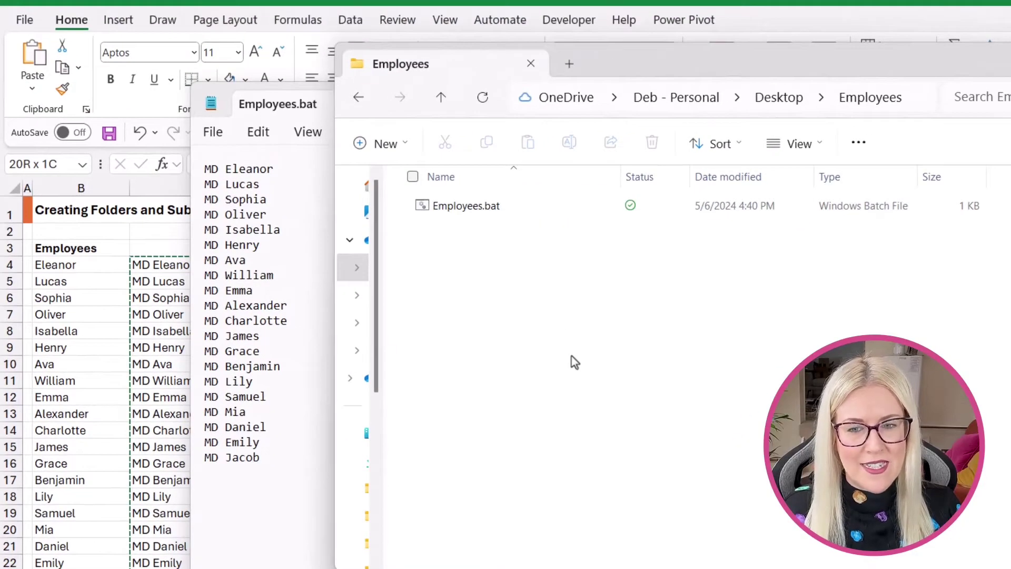
Run Employees.bat to create the 20 employee folders.
click(476, 214)
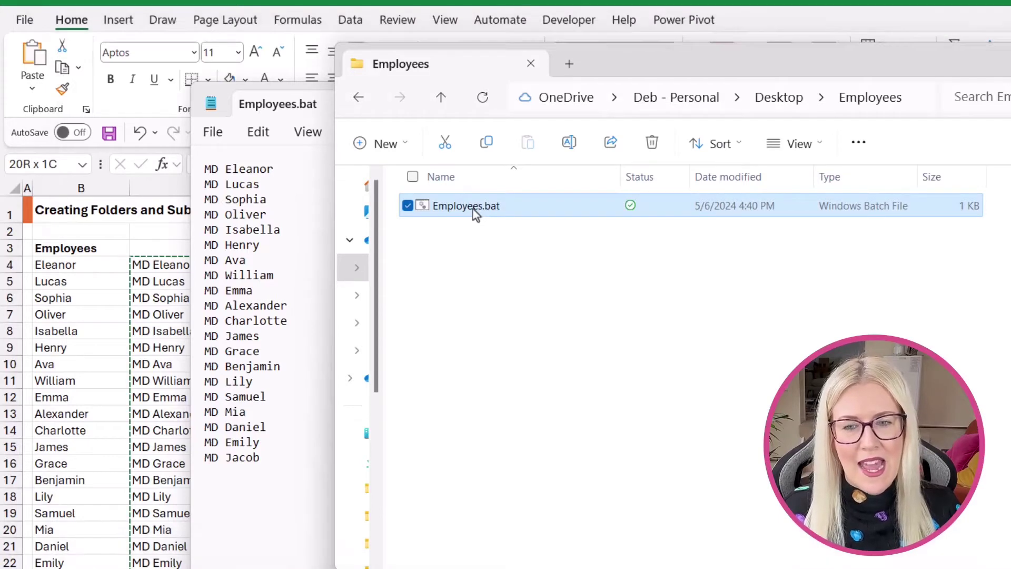
double_click(475, 213)
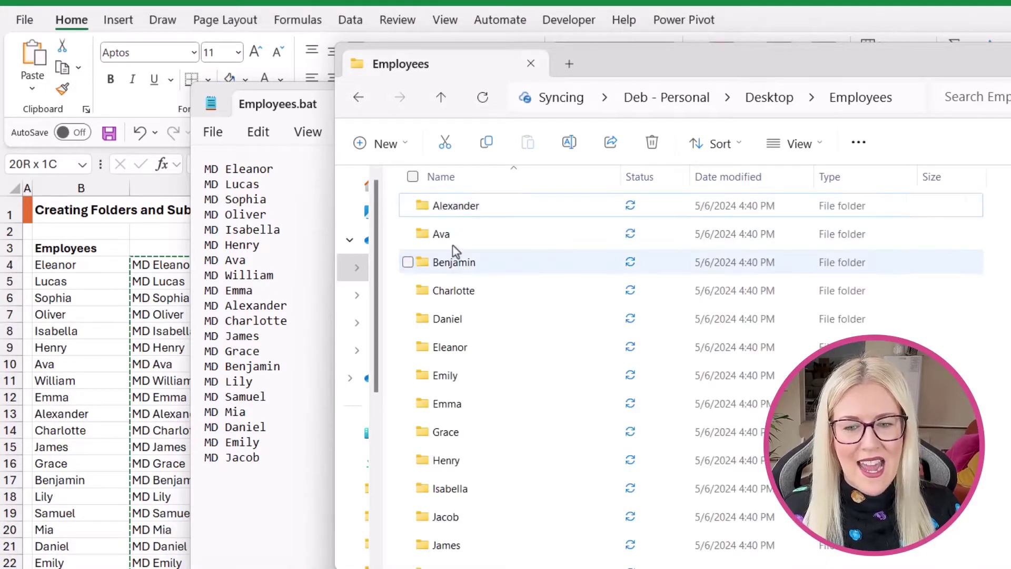
scroll(500, 390, down, 3)
scroll(526, 405, up, 3)
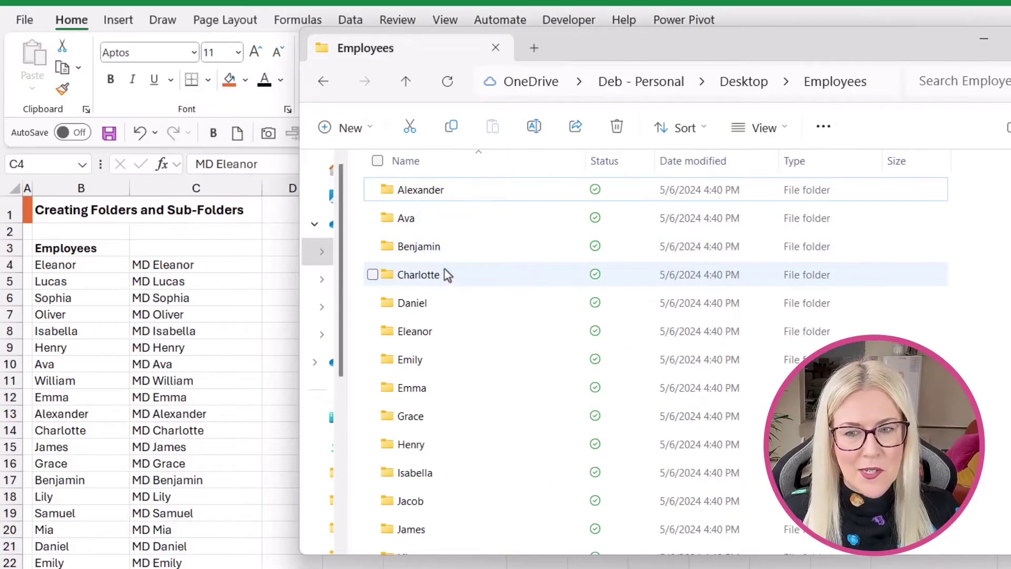
Select all the new employee folders, leaving Employees.bat out.
mouse_move(447, 274)
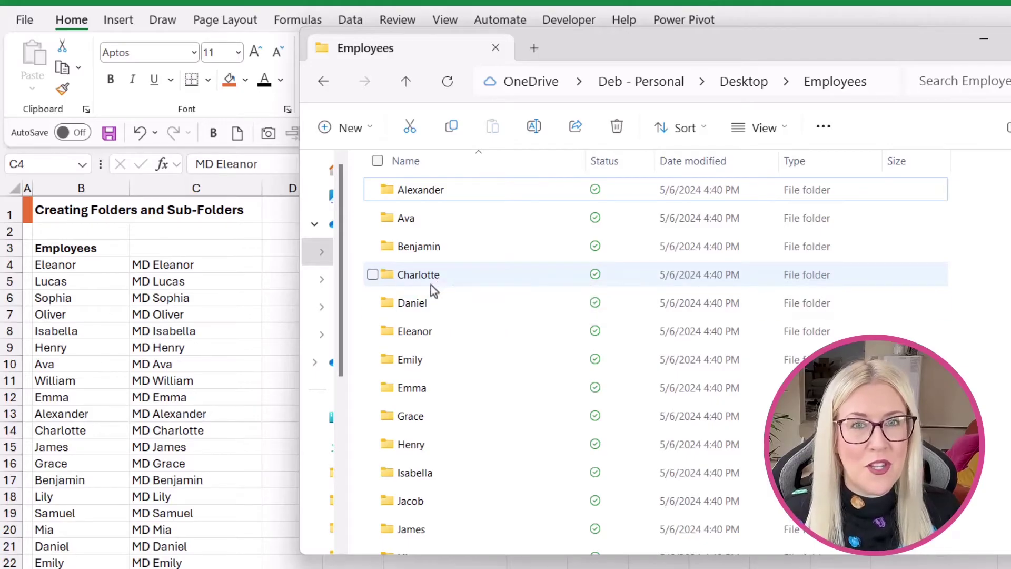
click(377, 161)
scroll(479, 368, down, 3)
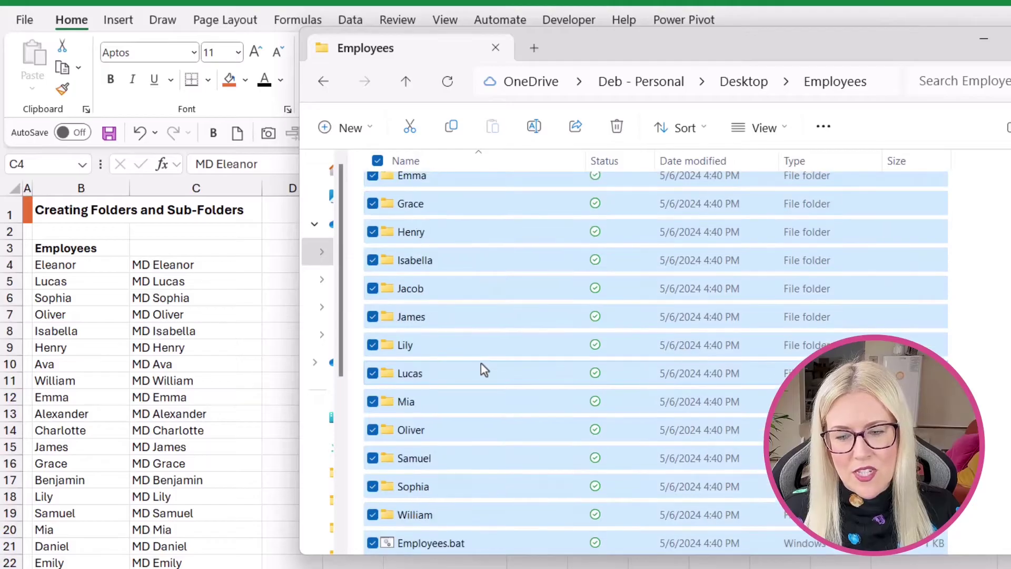
click(373, 542)
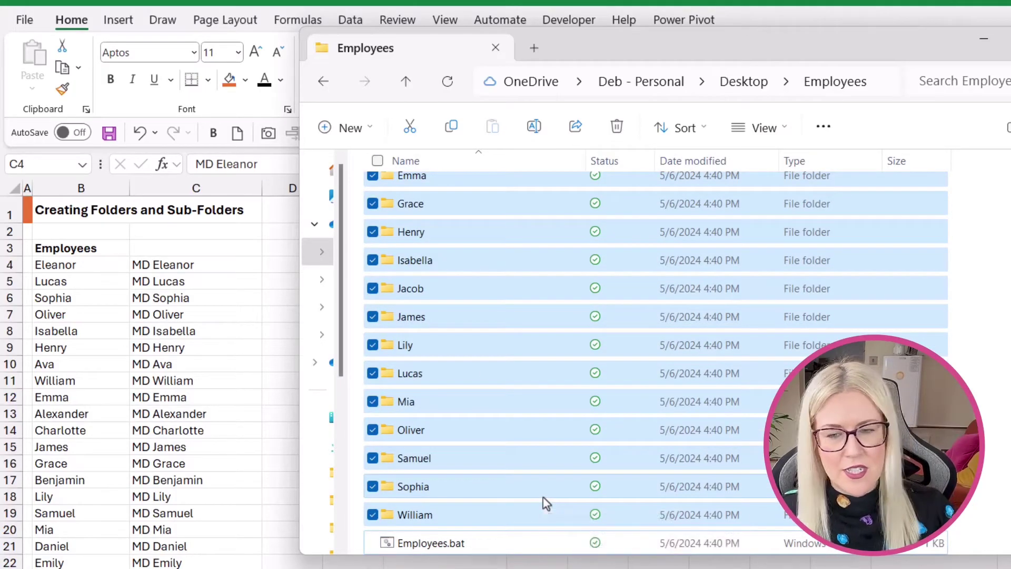
Delete the employee folders and clear the MD commands from C4:C23.
key(Delete)
click(289, 303)
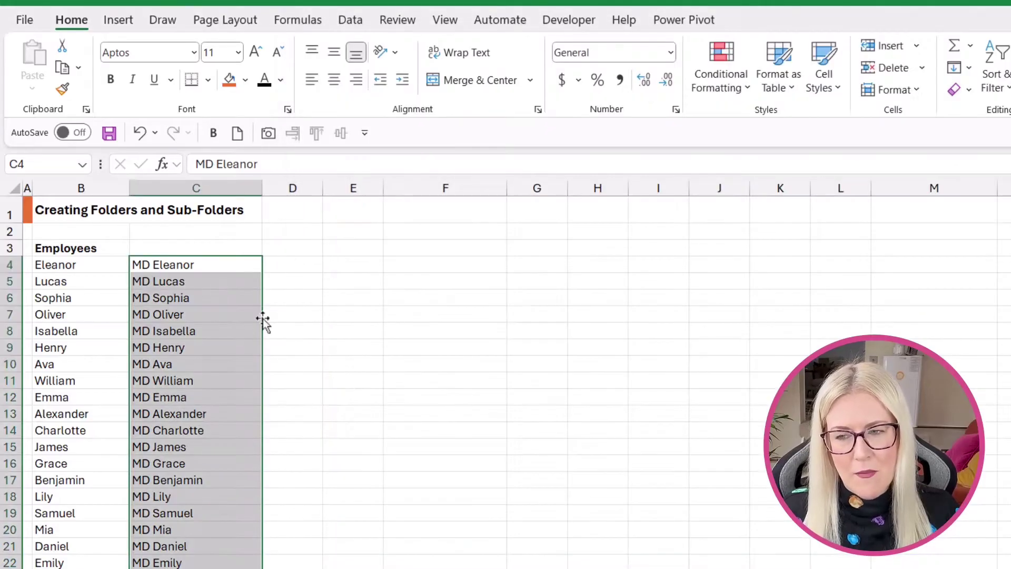
click(346, 320)
click(191, 264)
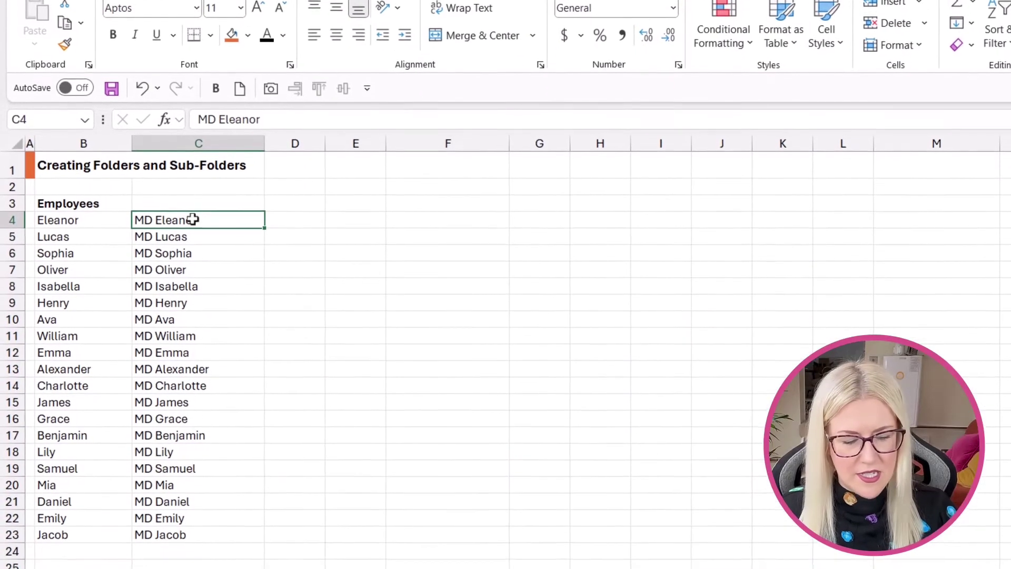
key(ctrl+shift+Down)
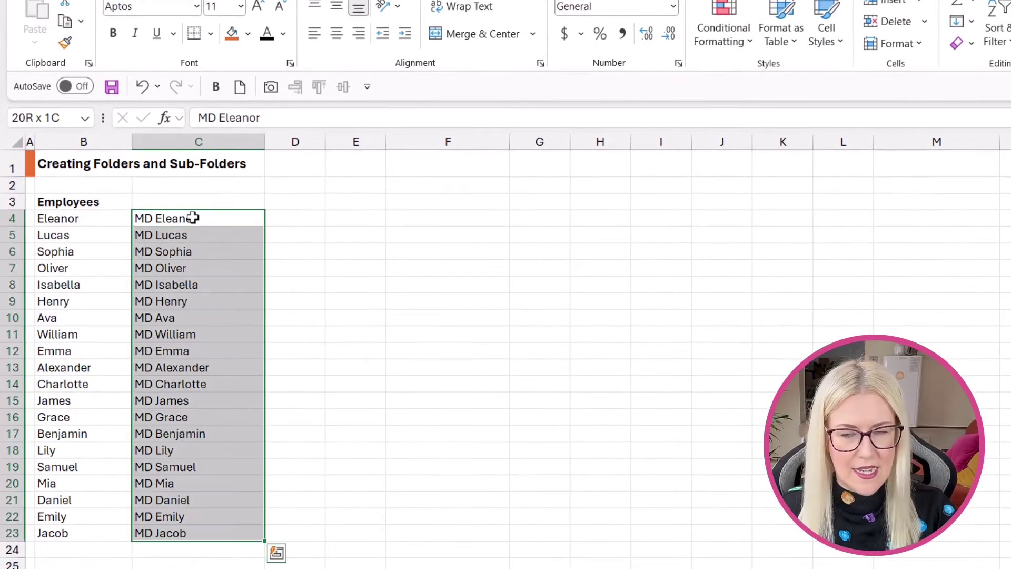
key(Delete)
click(447, 235)
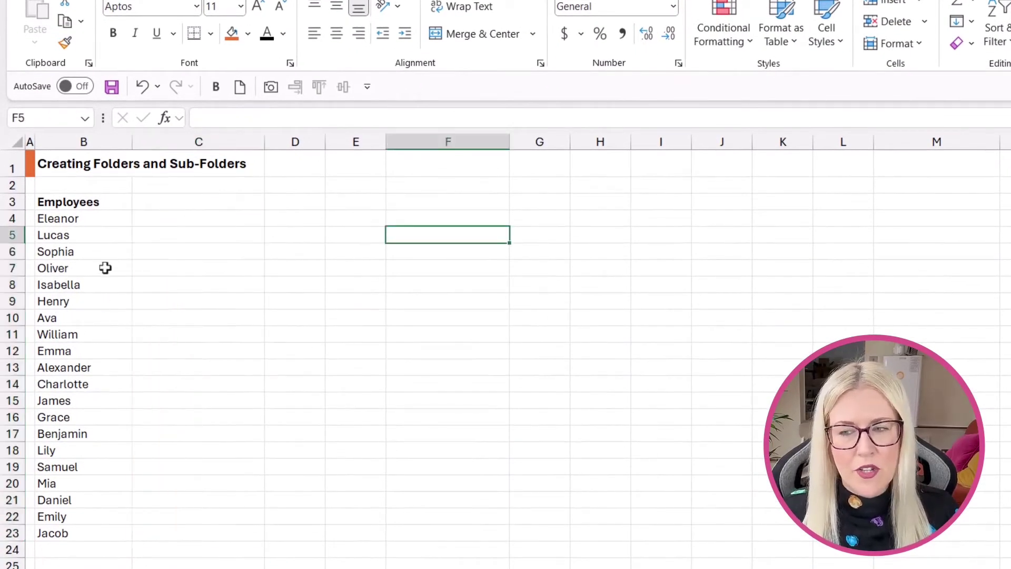
Enter =ARRAYTOTEXT(B4:B23) in D4 to join the names into a comma-separated list.
click(296, 220)
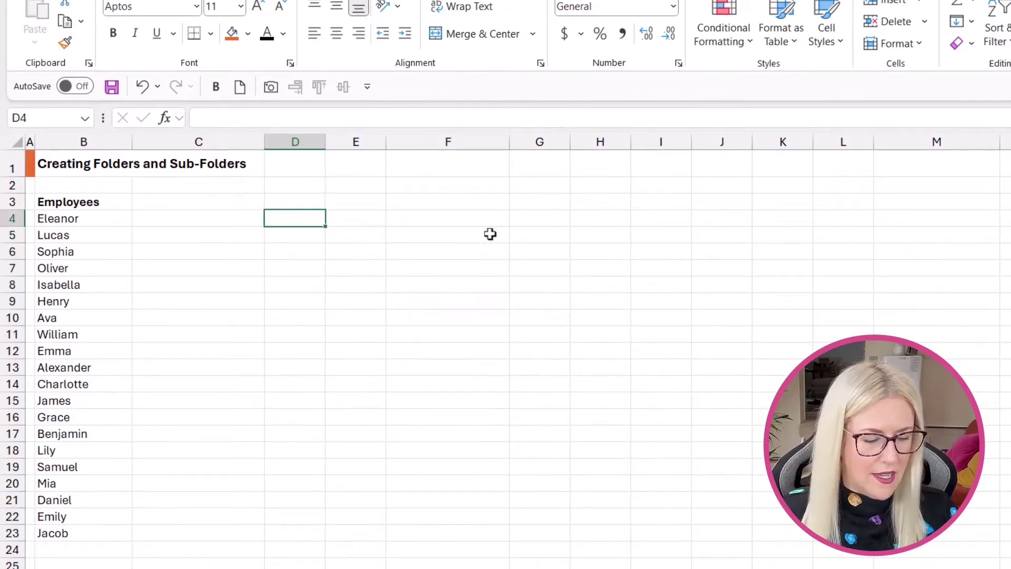
text(=arra)
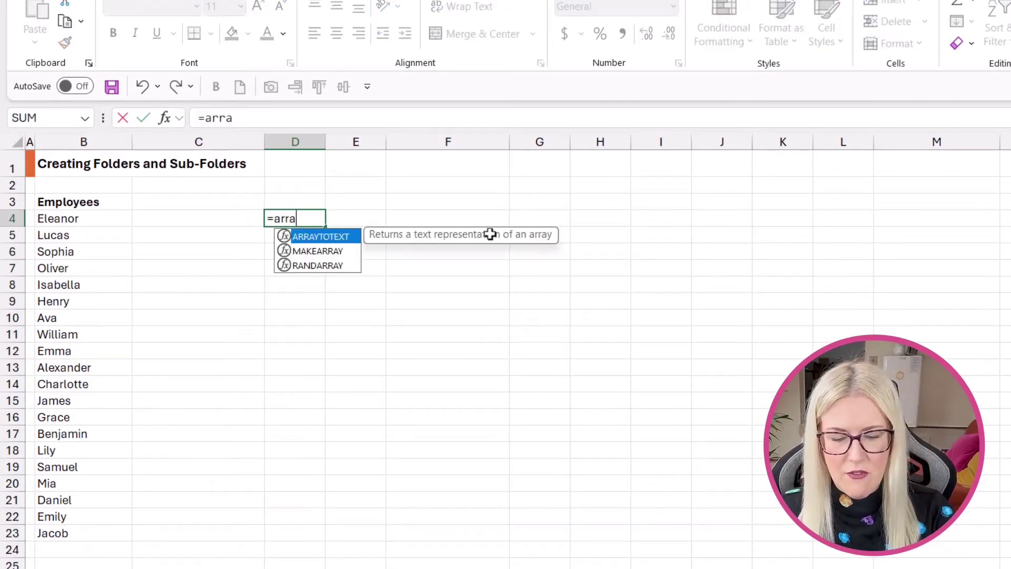
text(y)
key(Tab)
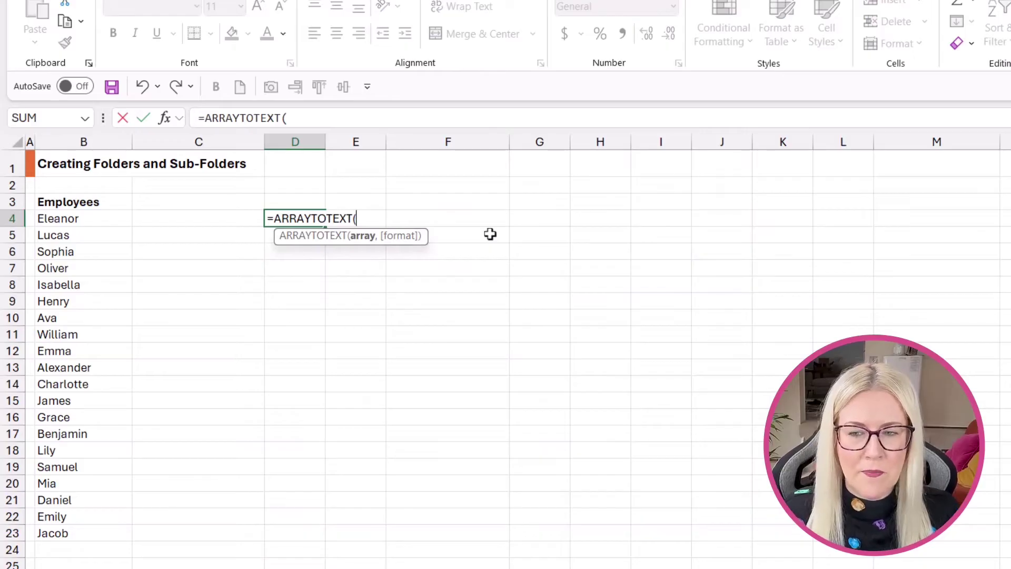
click(95, 216)
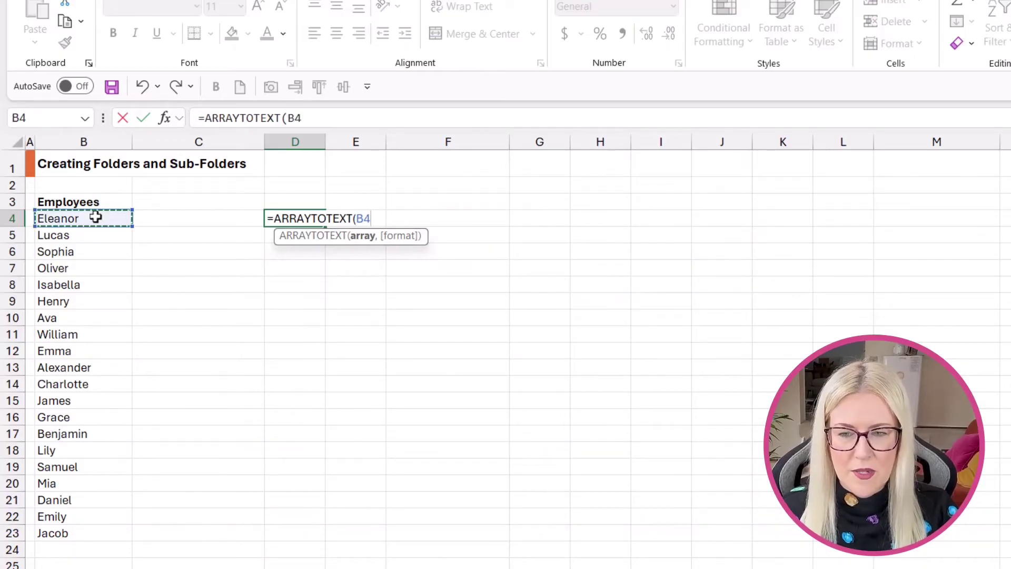
key(ctrl+shift+Down)
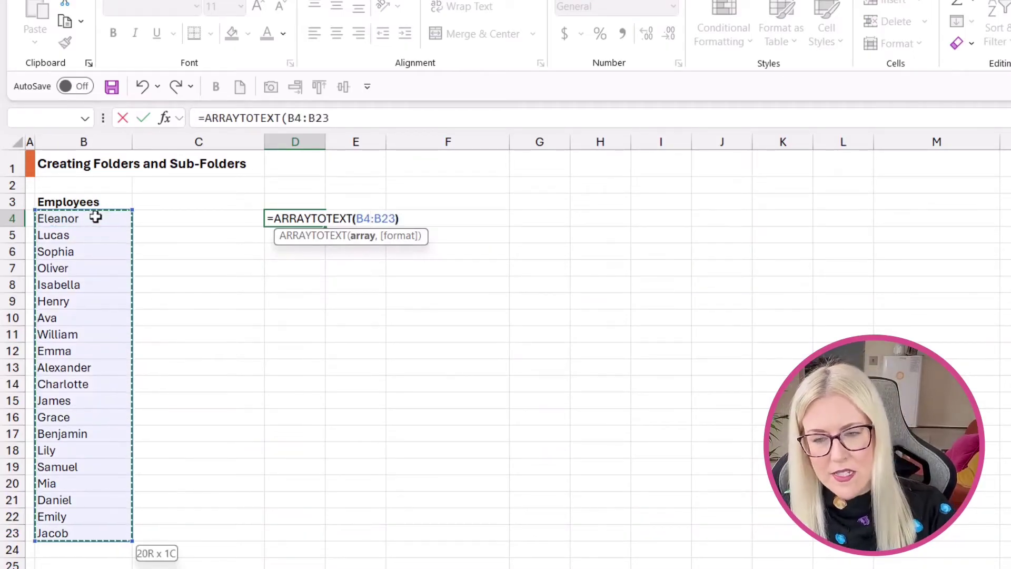
text())
key(Return)
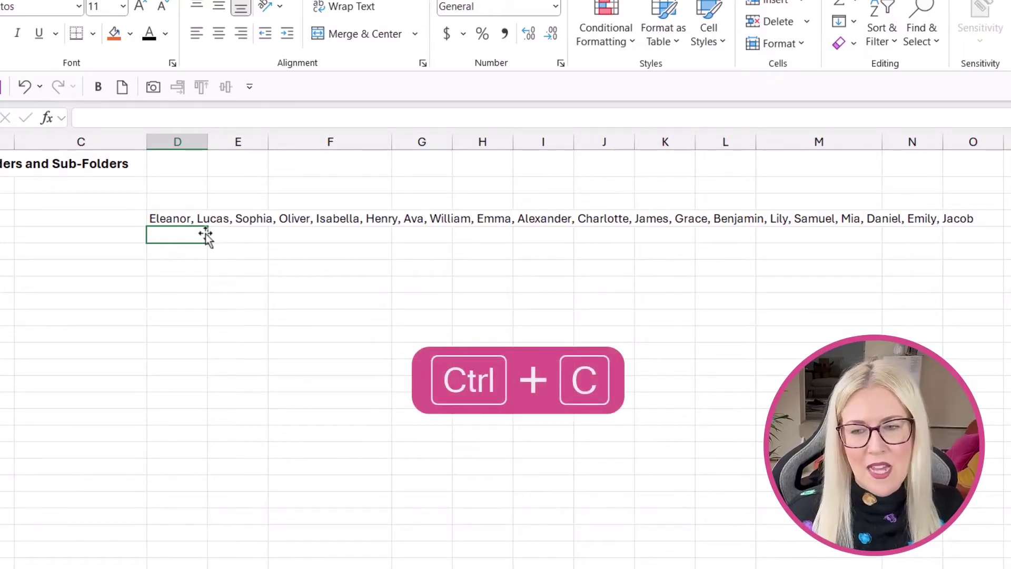
Copy the joined name list from D4.
click(181, 218)
key(ctrl+c)
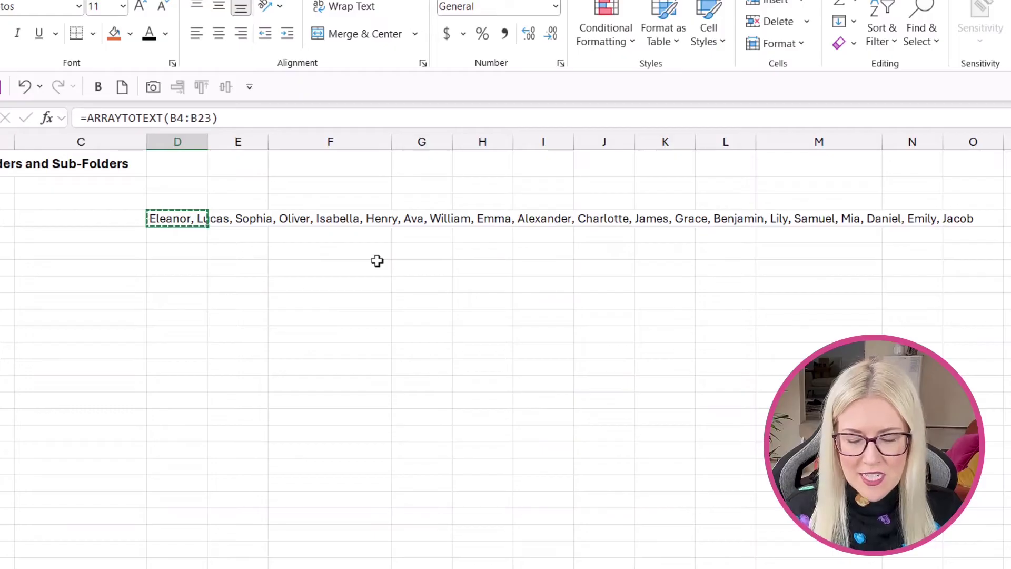
key(alt+Tab)
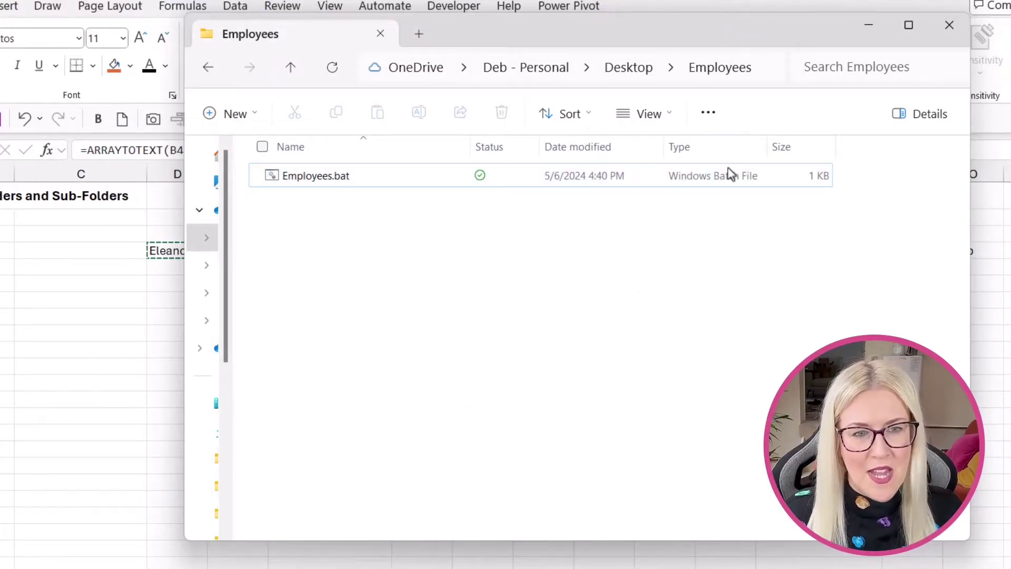
In a terminal opened in the Employees folder, run md with the pasted comma-separated names.
click(629, 69)
right_click(338, 168)
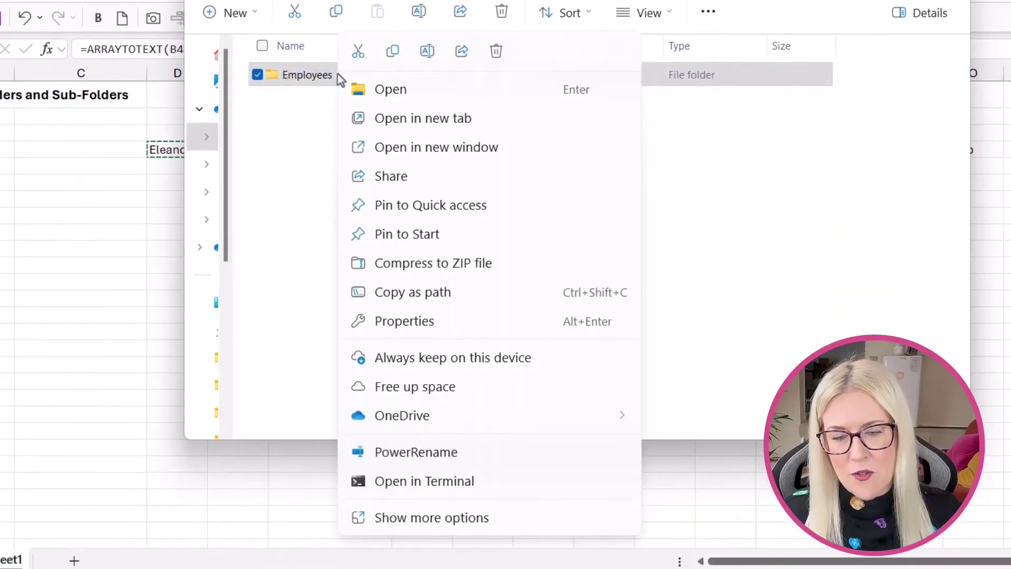
click(401, 479)
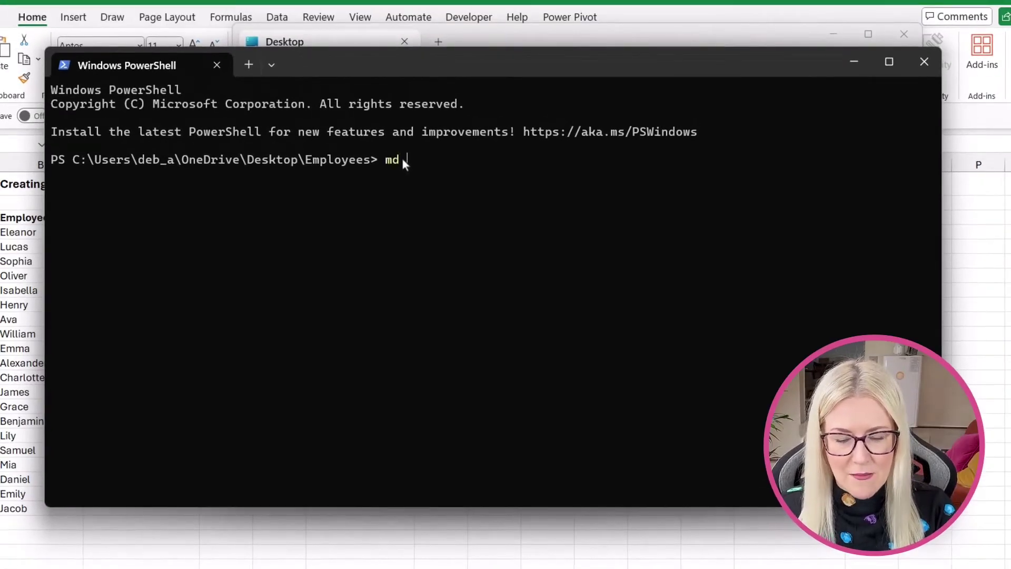
text(md)
key(ctrl+v)
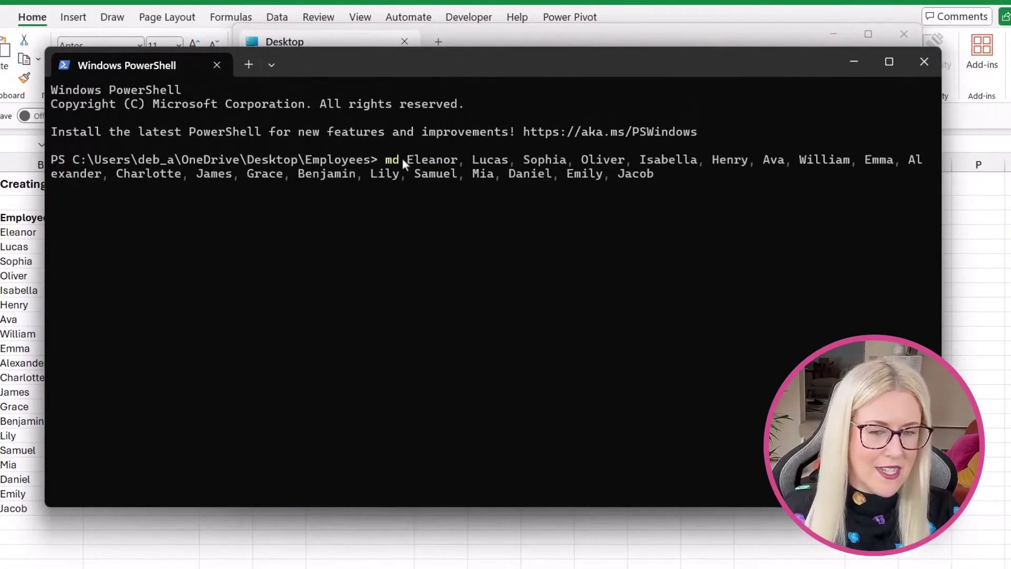
key(Return)
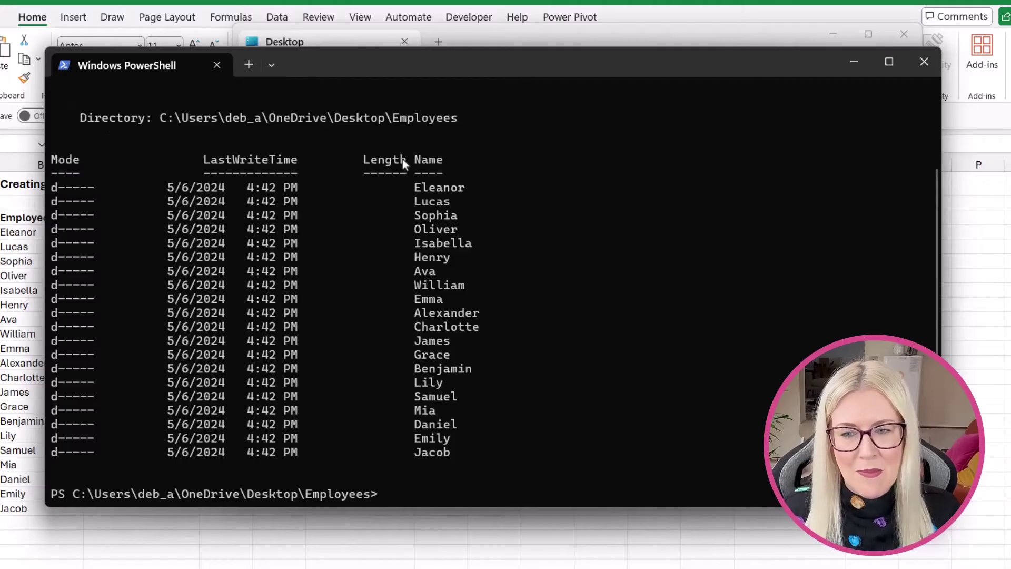
Open the Employees folder and scroll through the new employee subfolders.
click(580, 43)
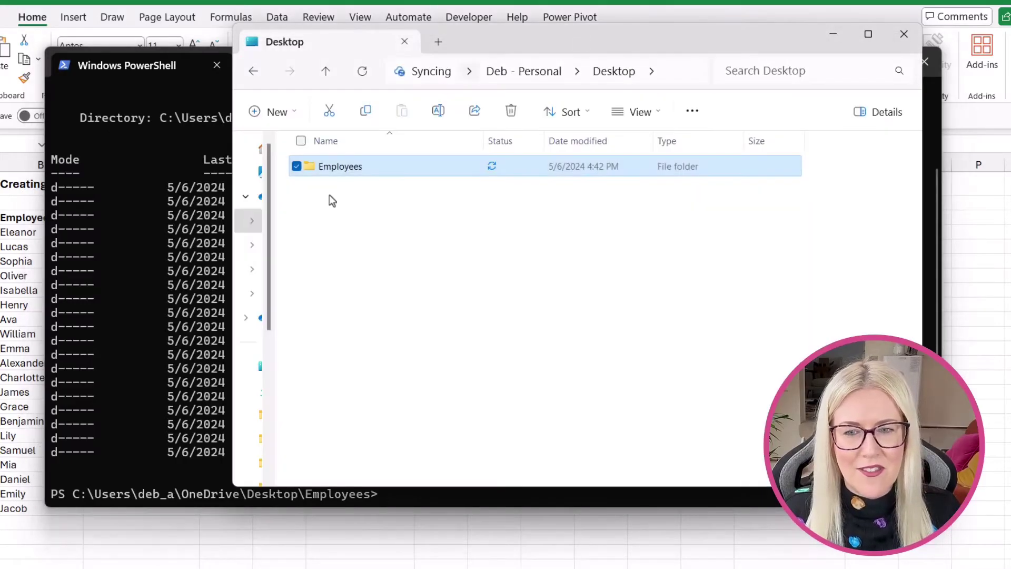
double_click(365, 167)
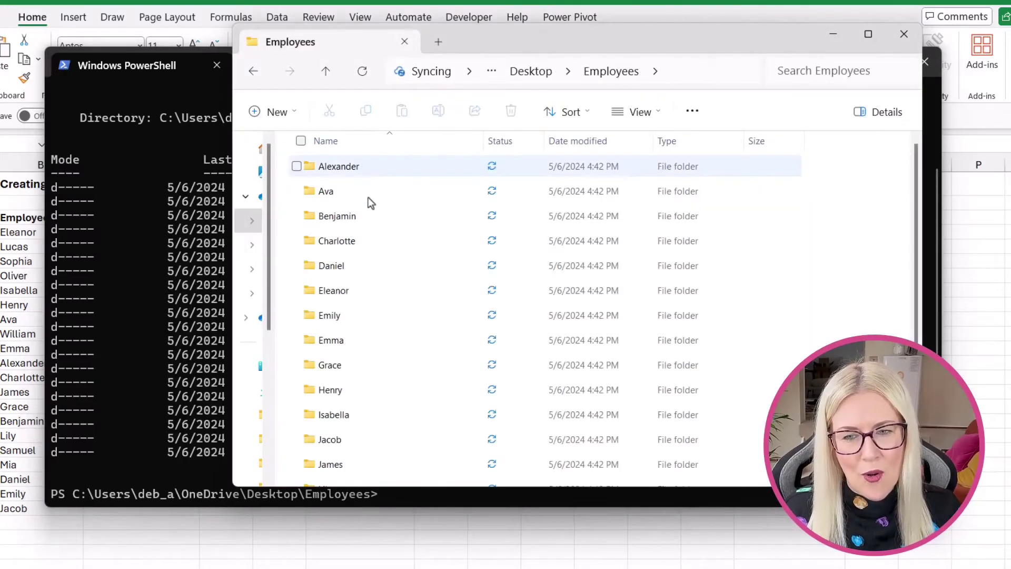
scroll(397, 244, down, 3)
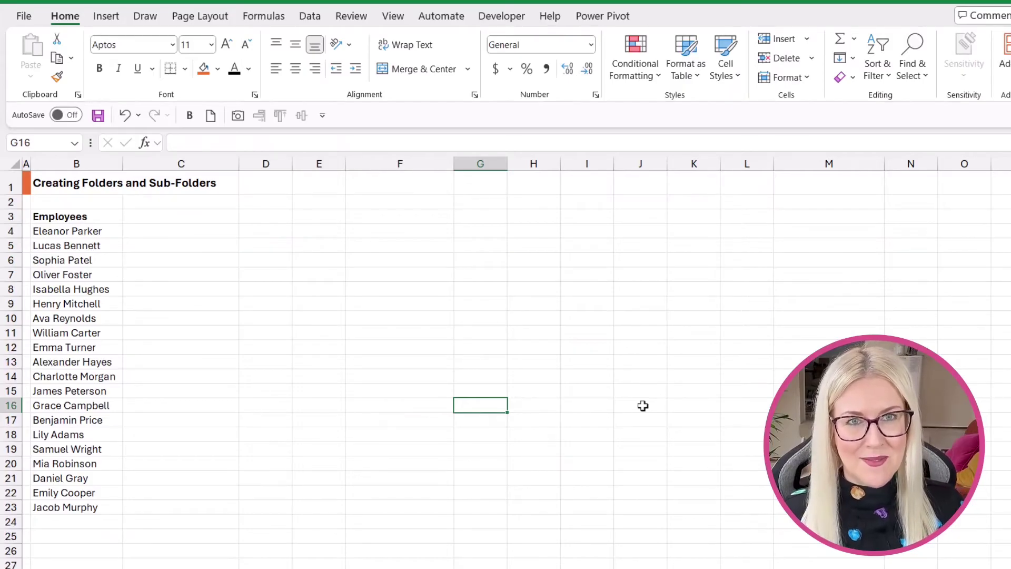
click(94, 232)
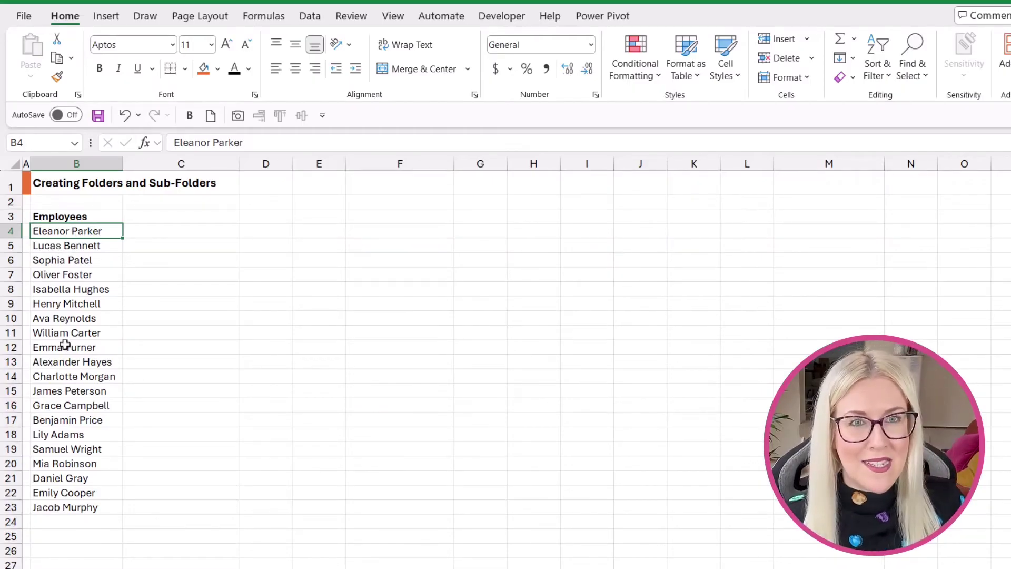
key(Right)
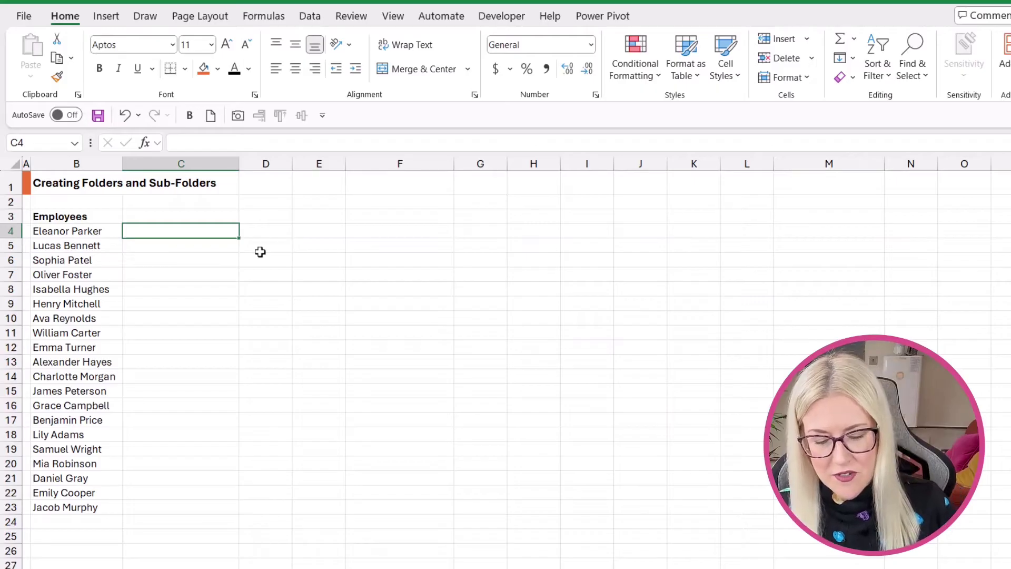
text(MD)
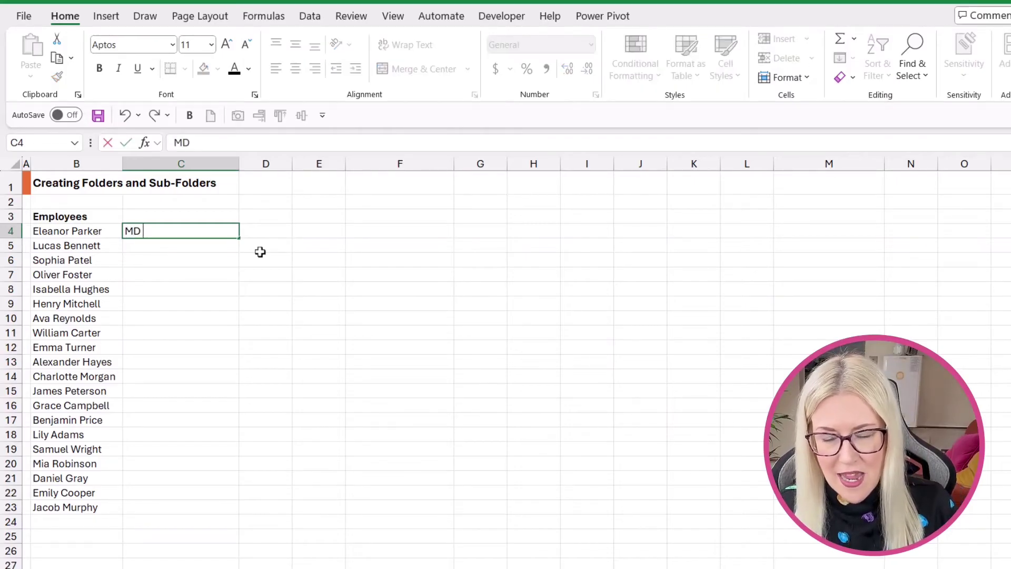
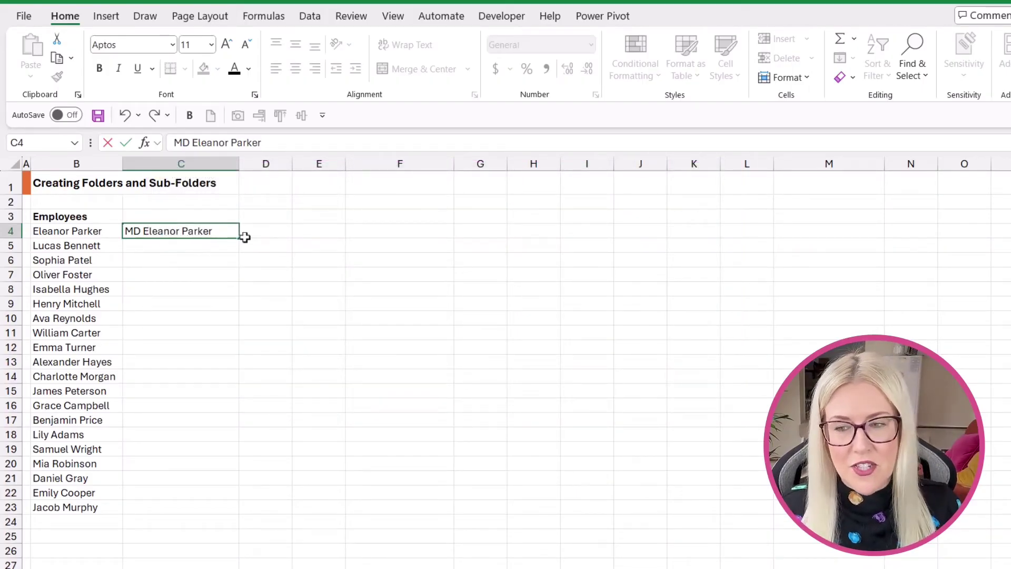
key(Escape)
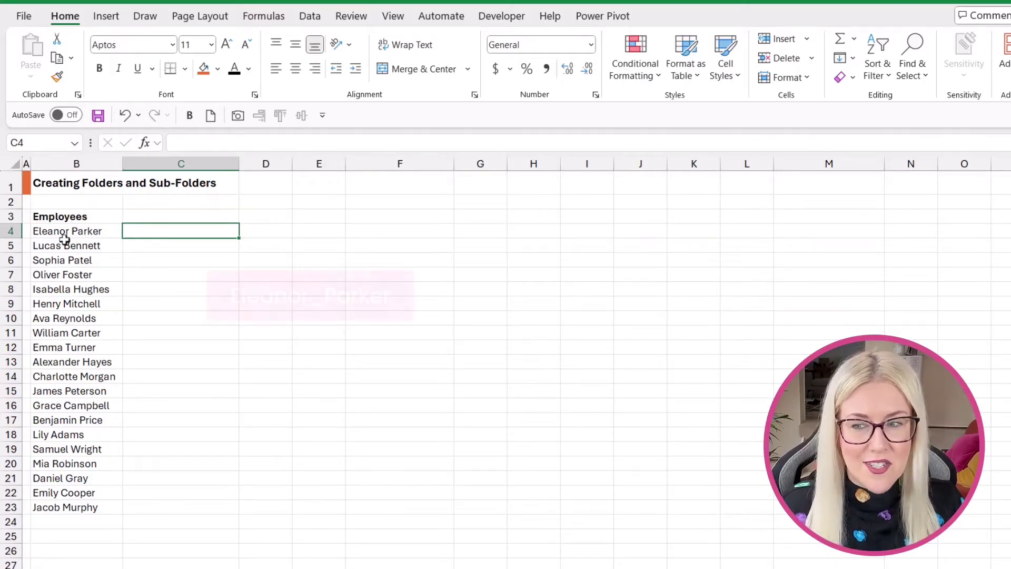
click(98, 232)
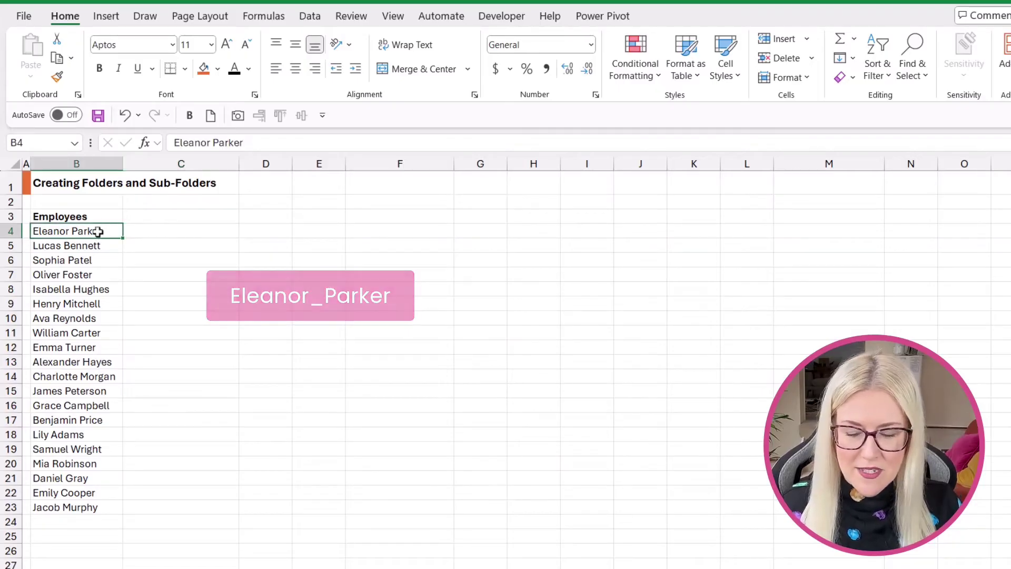
key(ctrl+shift+Down)
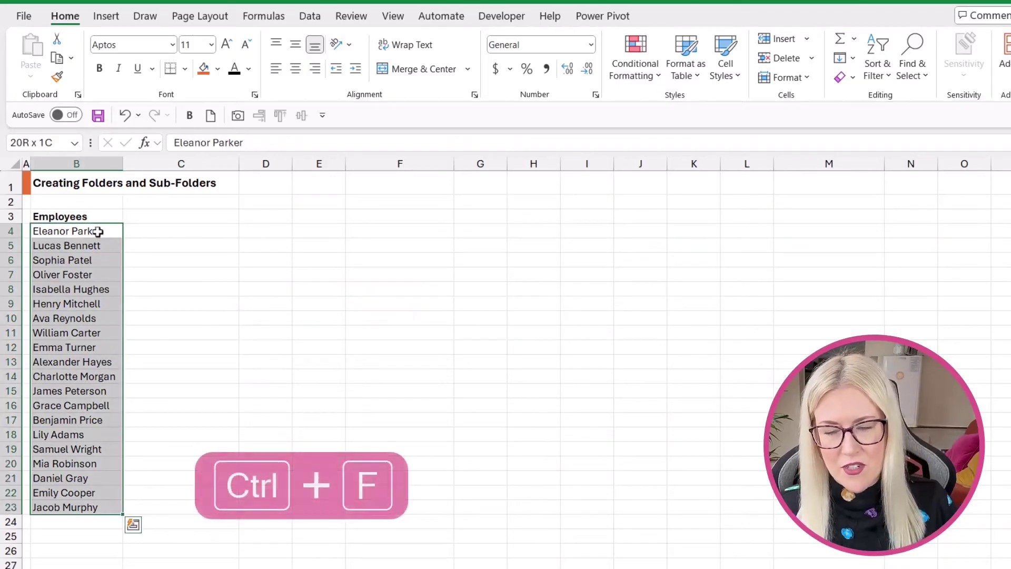
key(ctrl+f)
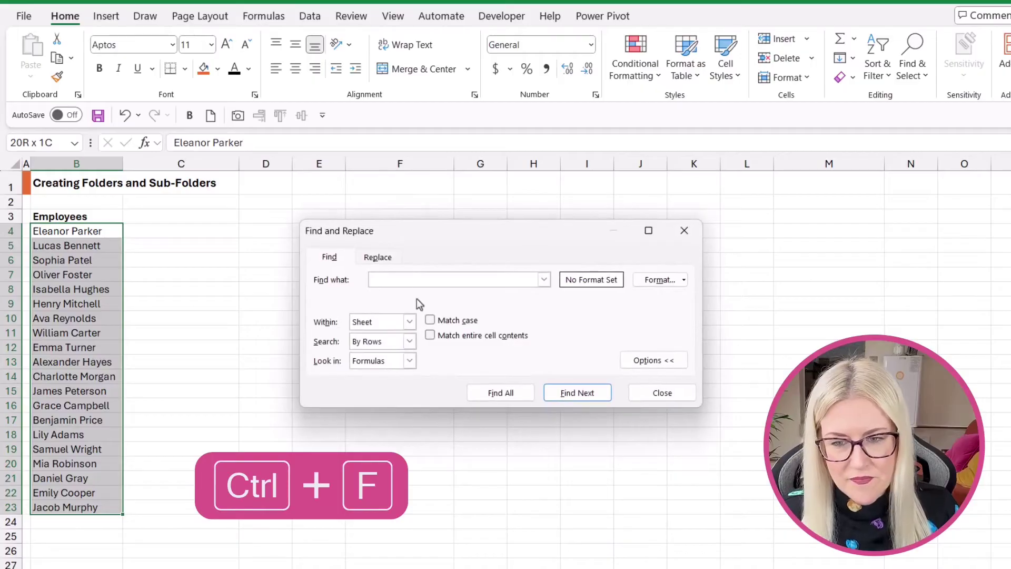
click(363, 253)
drag(402, 222, 329, 188)
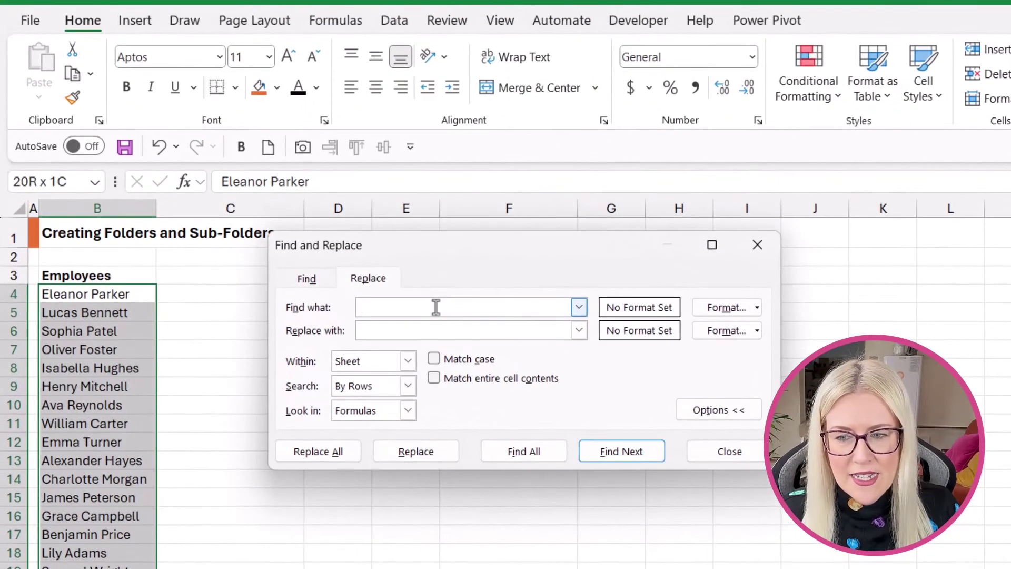
click(384, 330)
text(_)
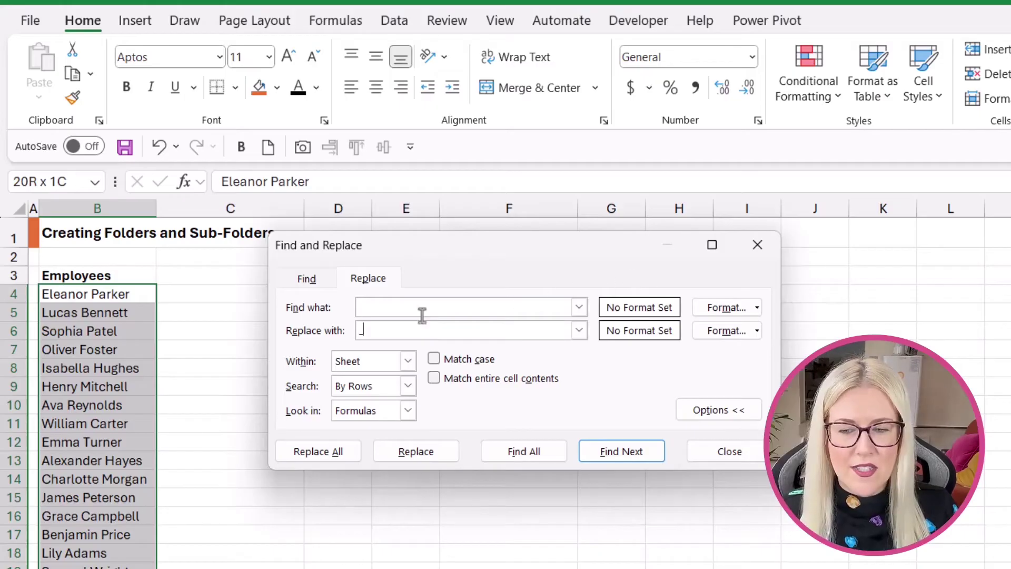
click(321, 451)
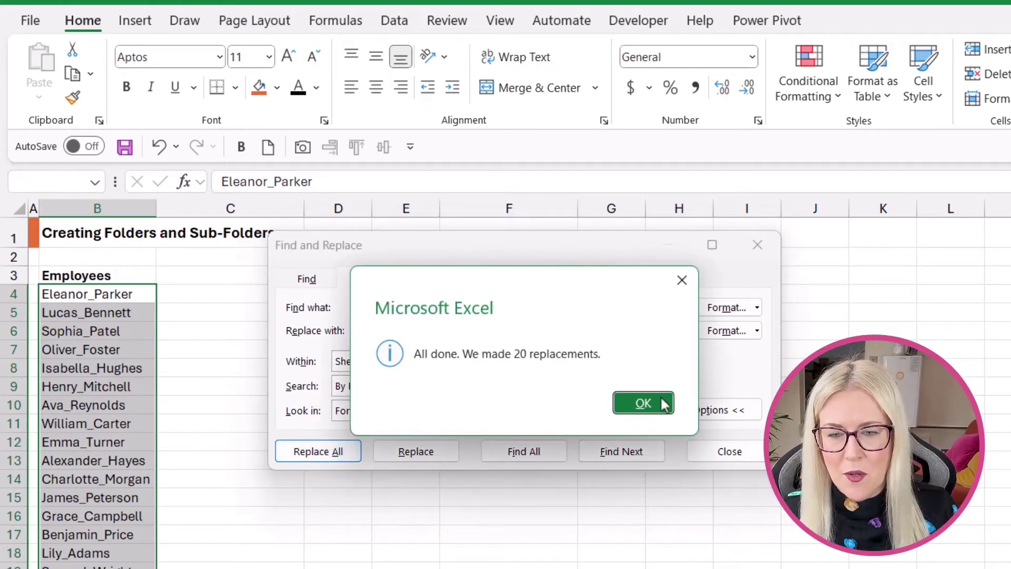
click(658, 398)
click(734, 450)
click(271, 550)
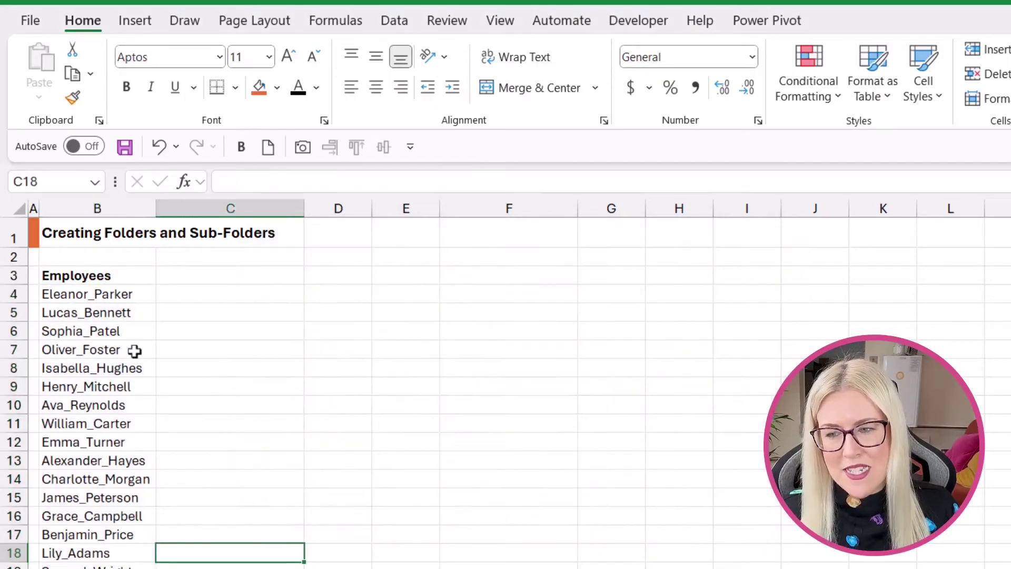
click(260, 295)
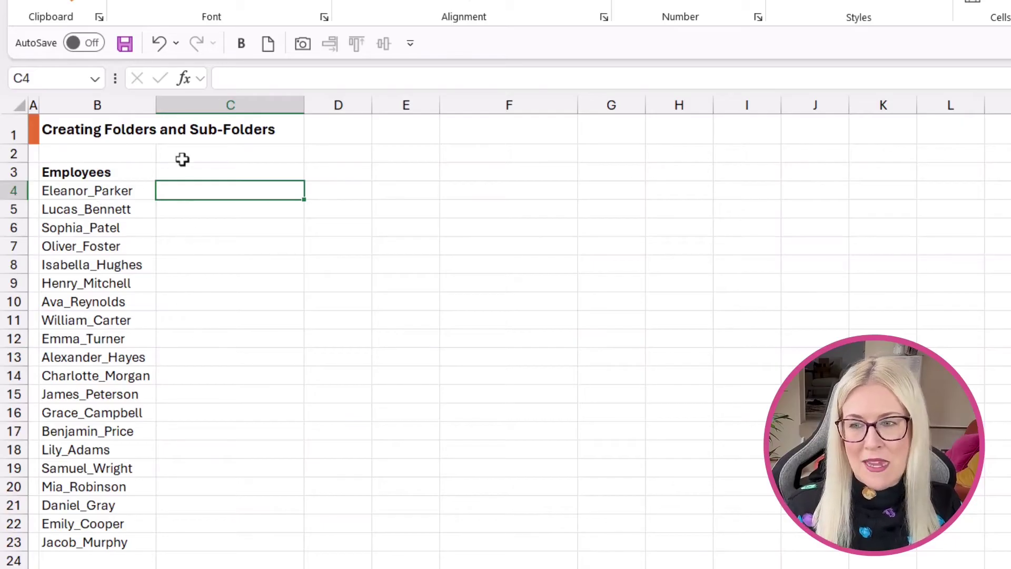
click(159, 44)
click(264, 305)
key(ctrl+z)
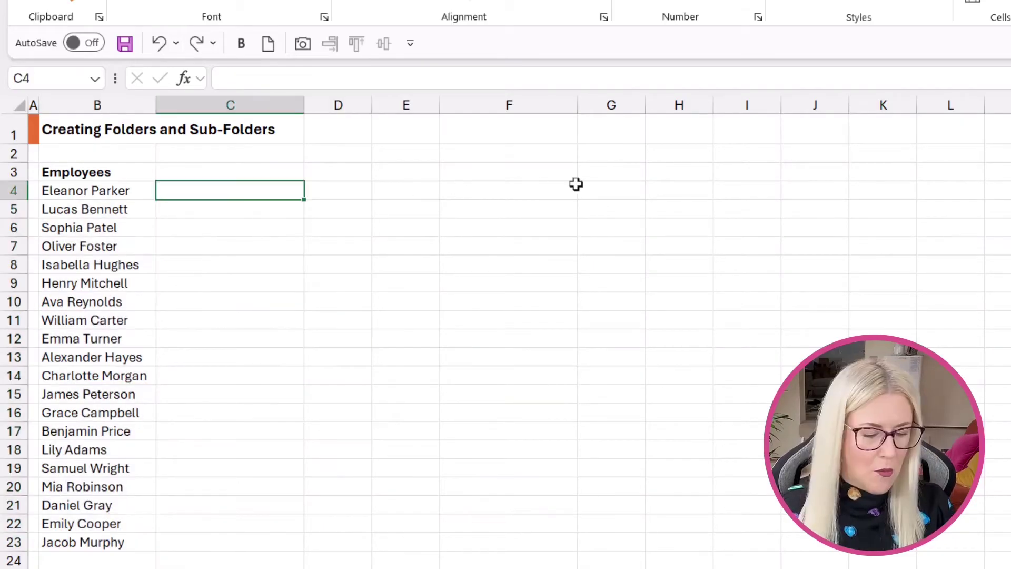
text(=)
key(BackSpace)
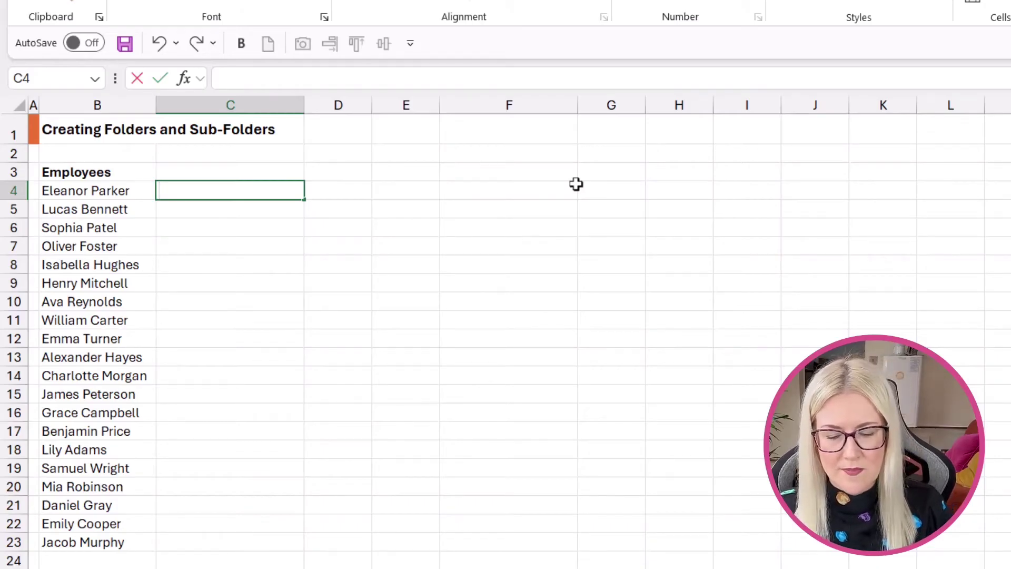
text(MD)
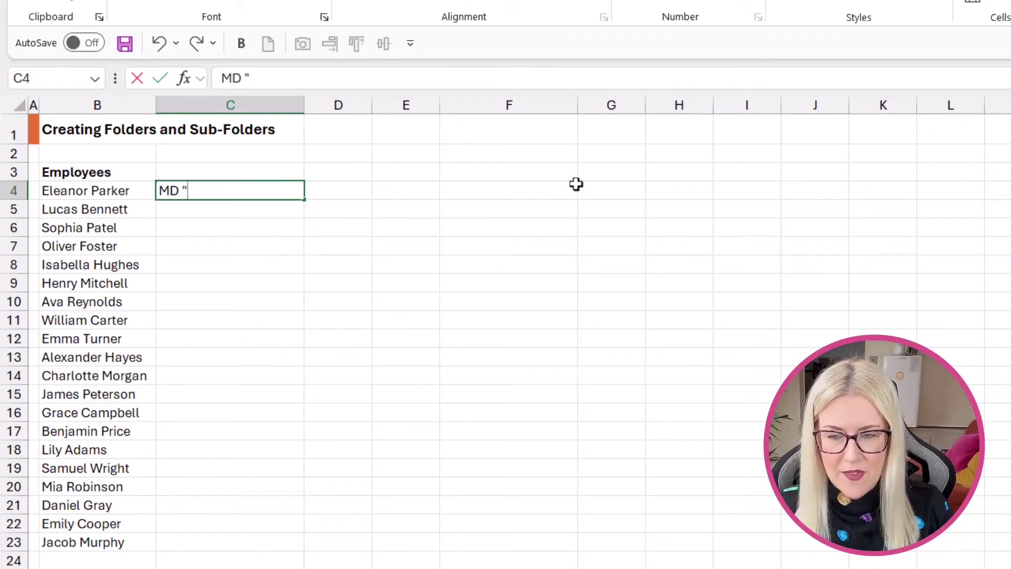
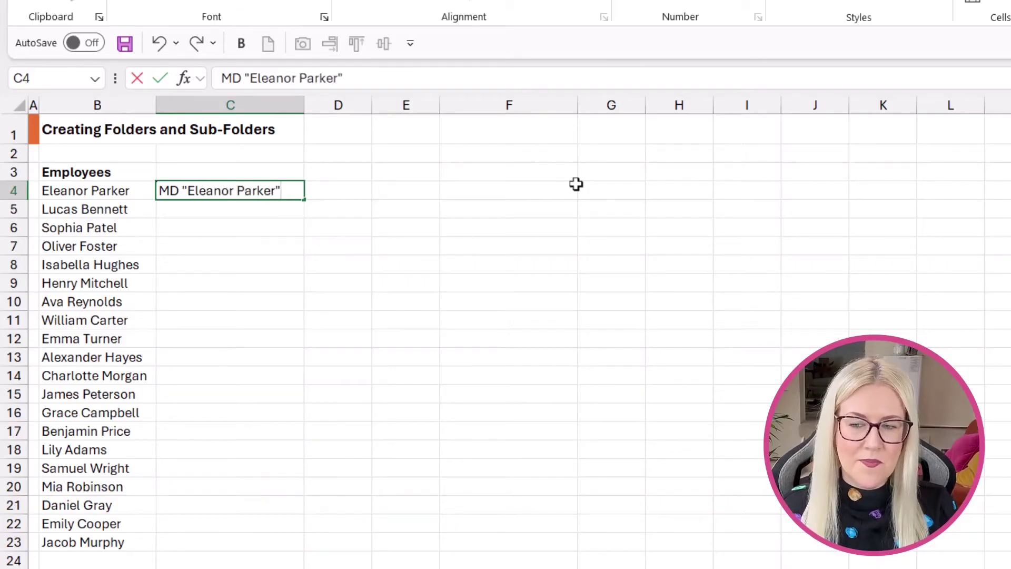
key(ctrl+Return)
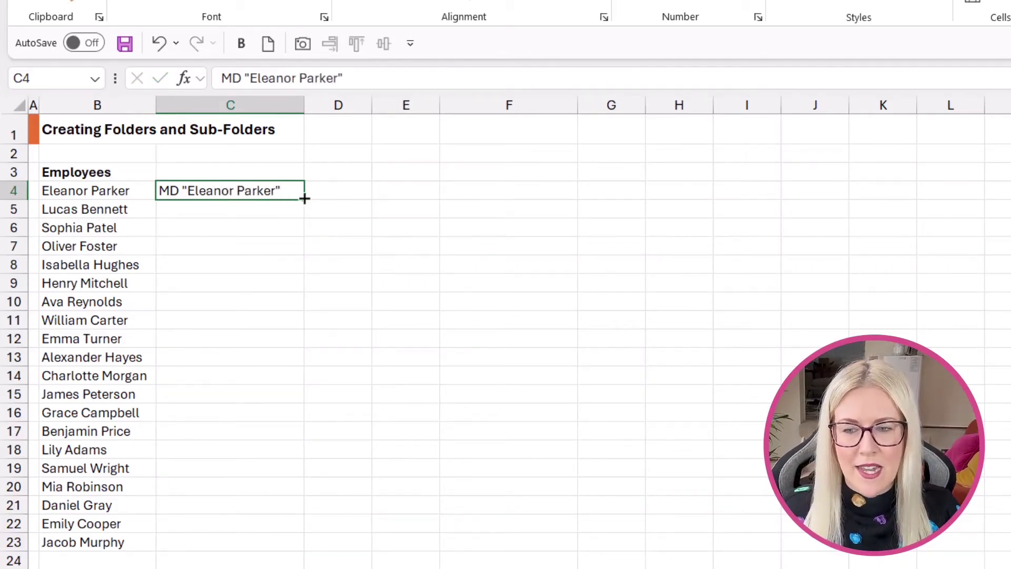
drag(304, 198, 304, 553)
click(333, 564)
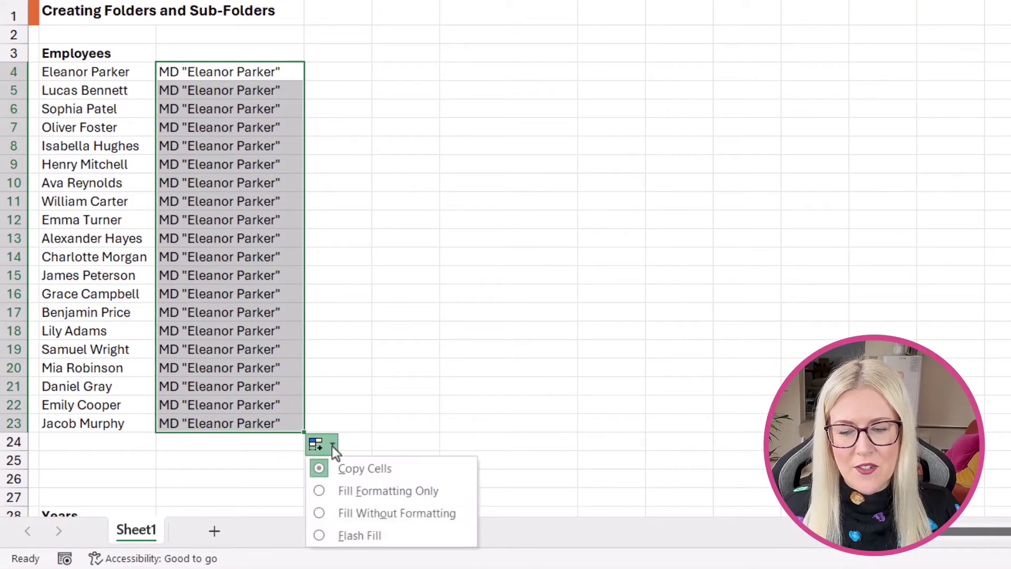
click(362, 538)
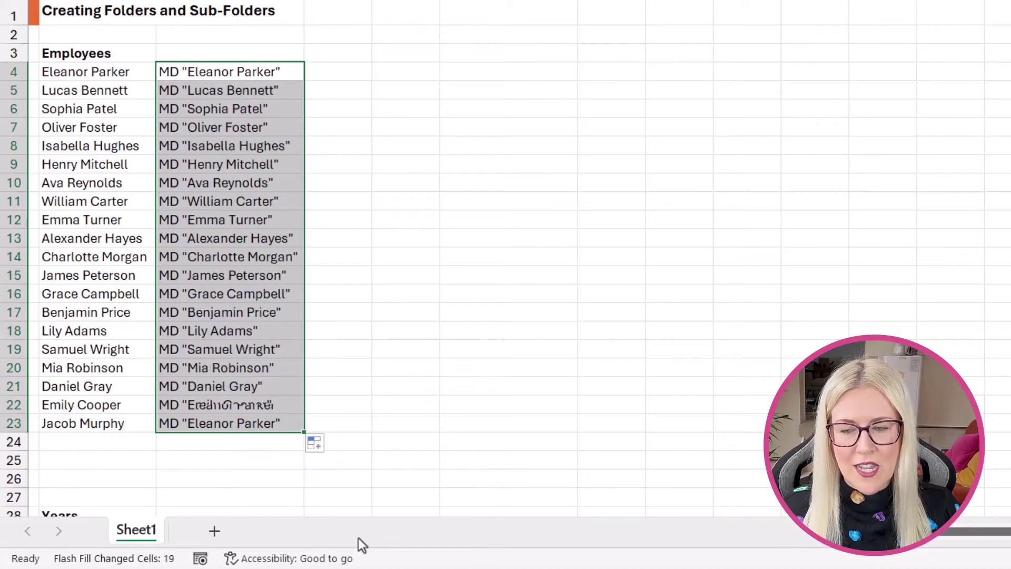
click(438, 237)
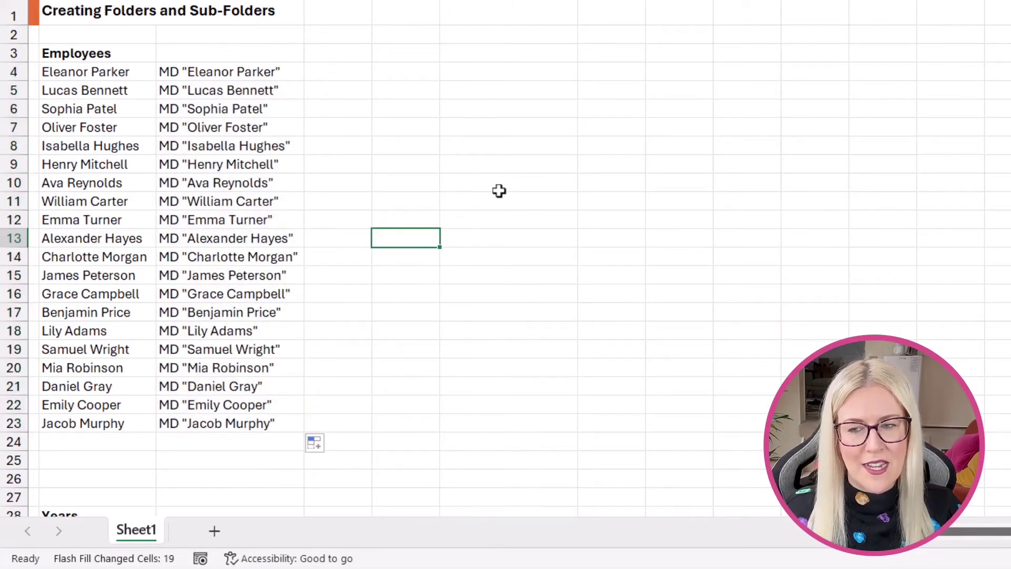
click(241, 69)
Paste the 20 quoted full-name MD commands from C4:C23 over the old lines in Employees.bat.
key(ctrl+shift+Down)
key(ctrl+c)
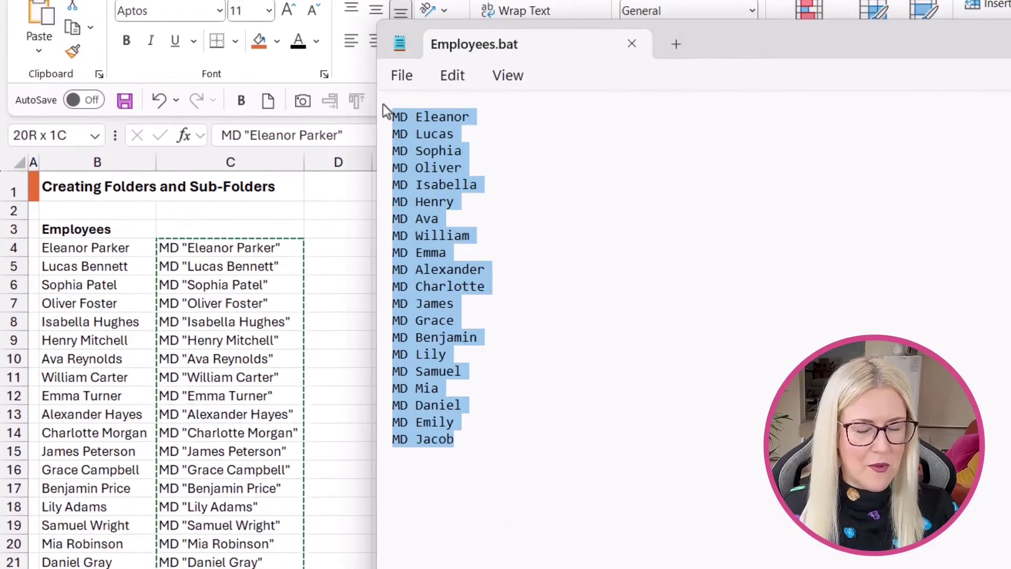
key(Delete)
key(ctrl+v)
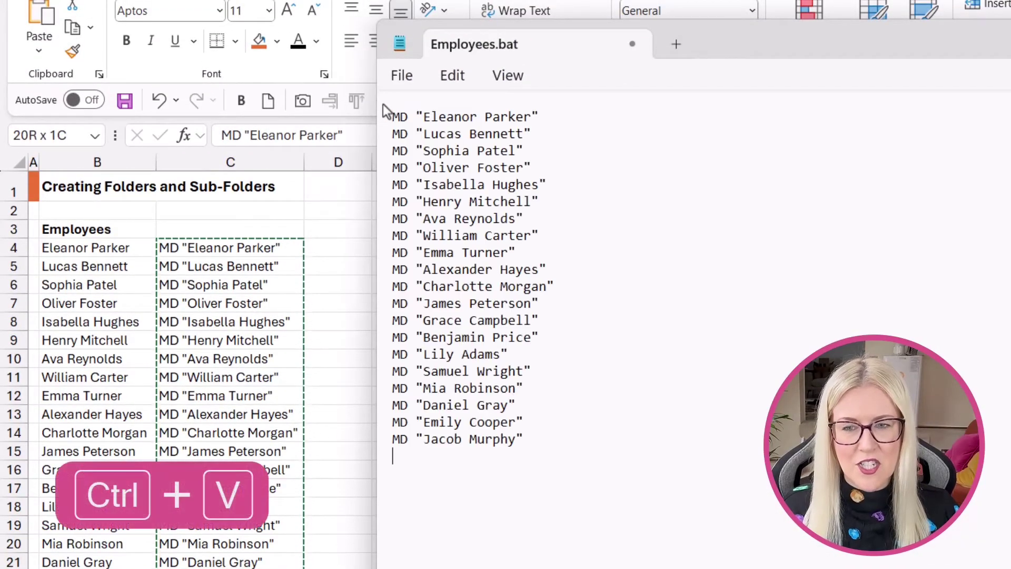
click(403, 77)
Save Employees.bat and run it to create a folder for each employee.
click(415, 213)
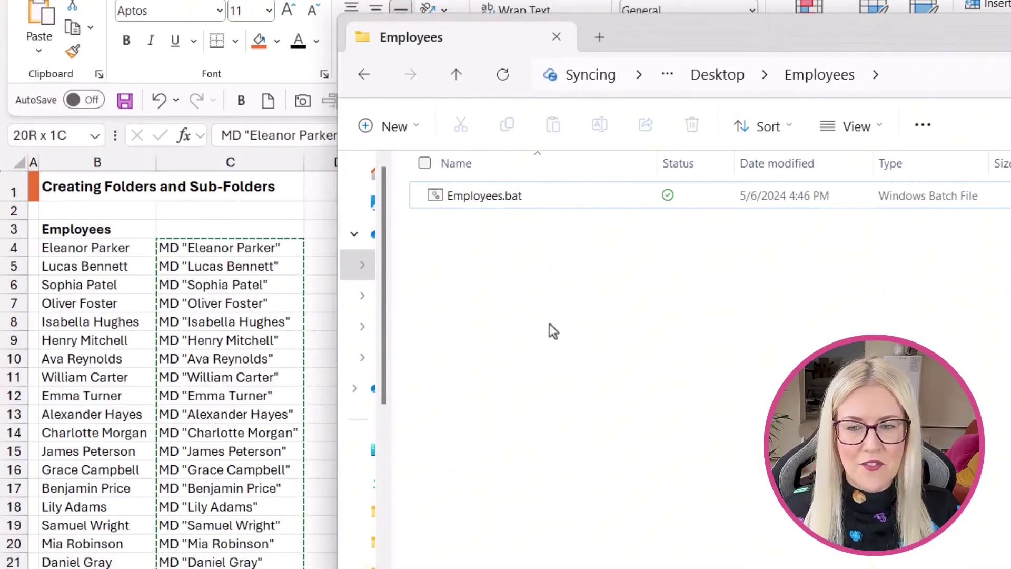
click(500, 194)
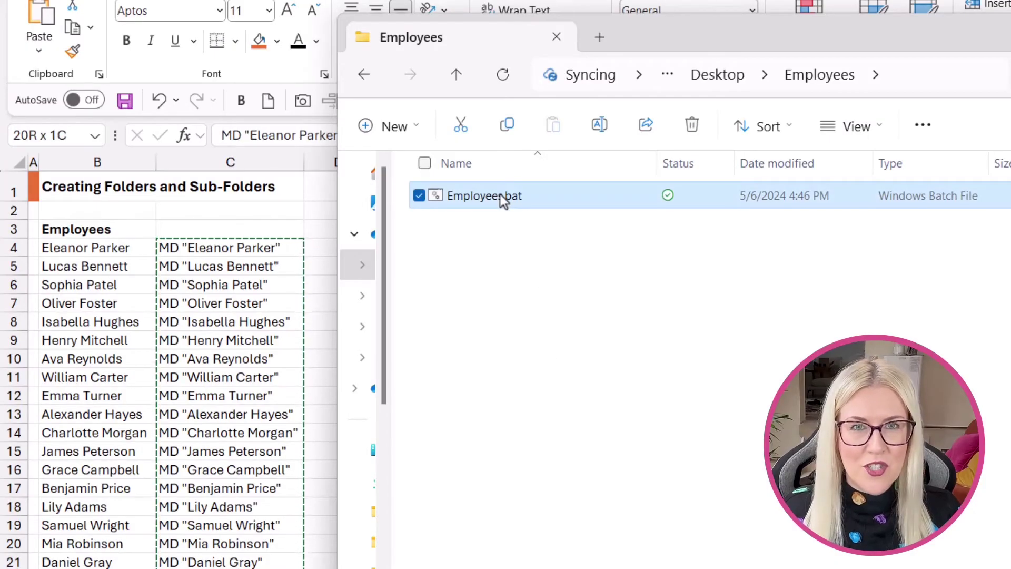
double_click(501, 194)
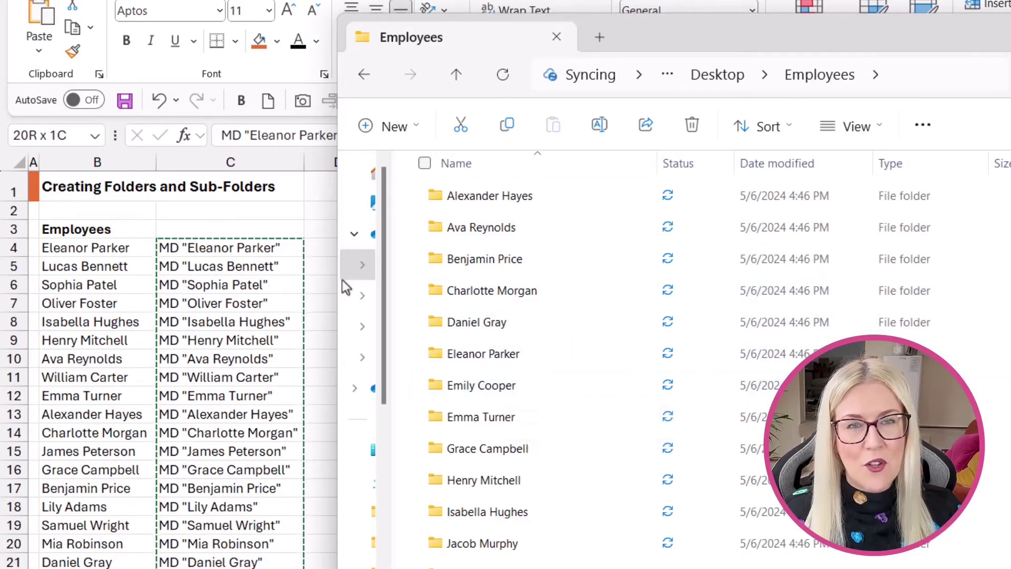
mouse_move(546, 286)
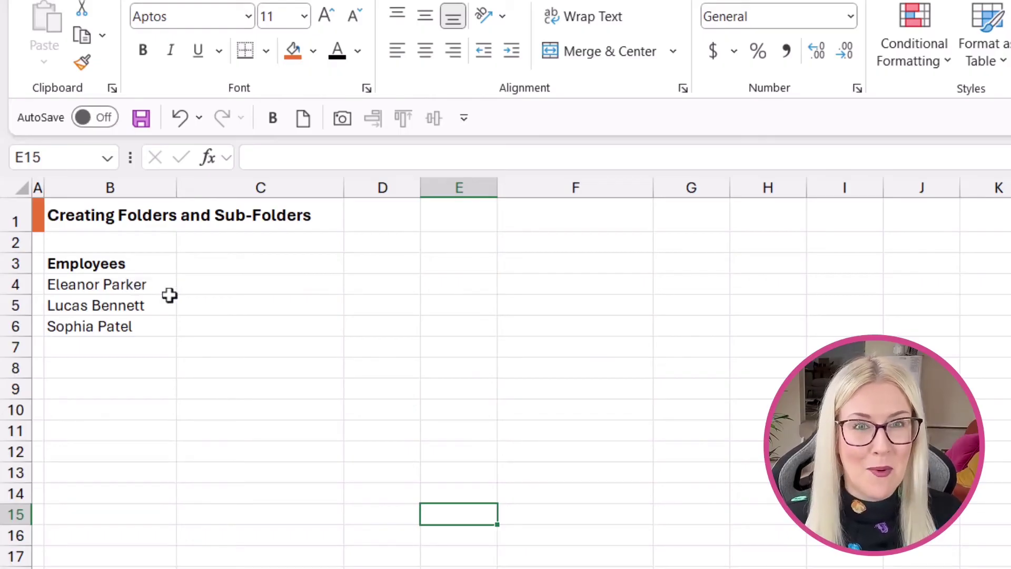
click(101, 284)
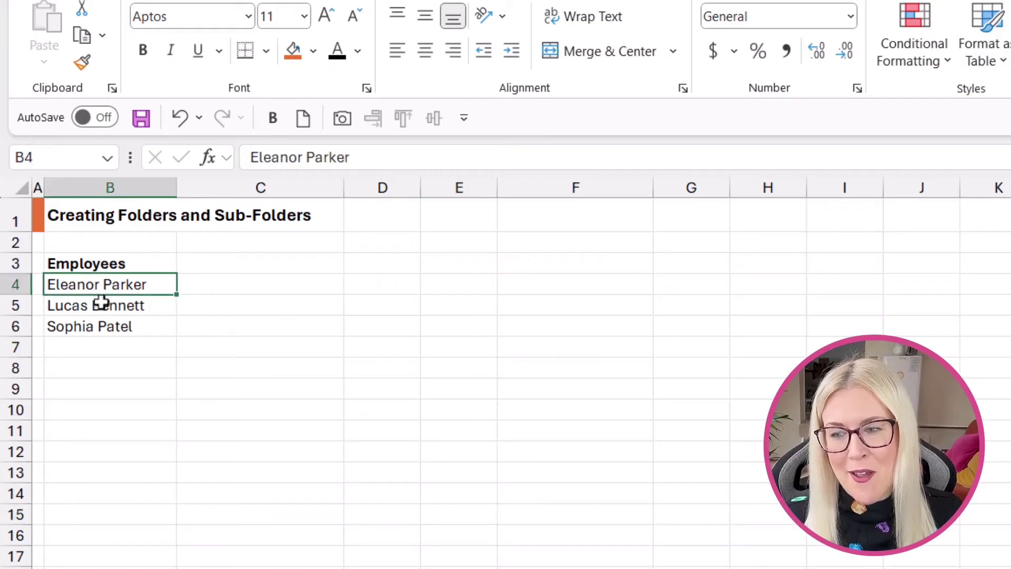
click(102, 303)
click(102, 326)
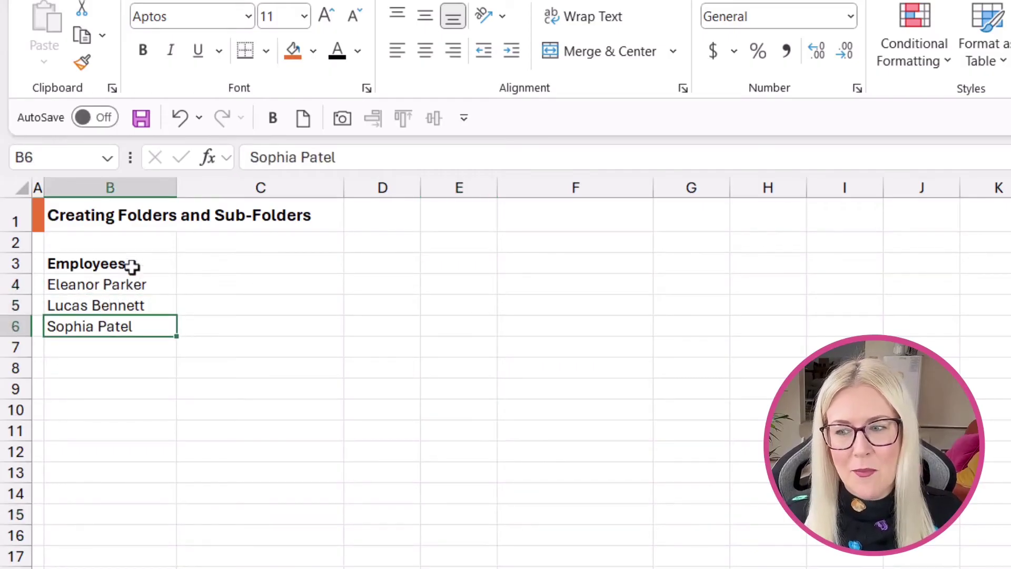
key(ctrl+Down)
key(Down)
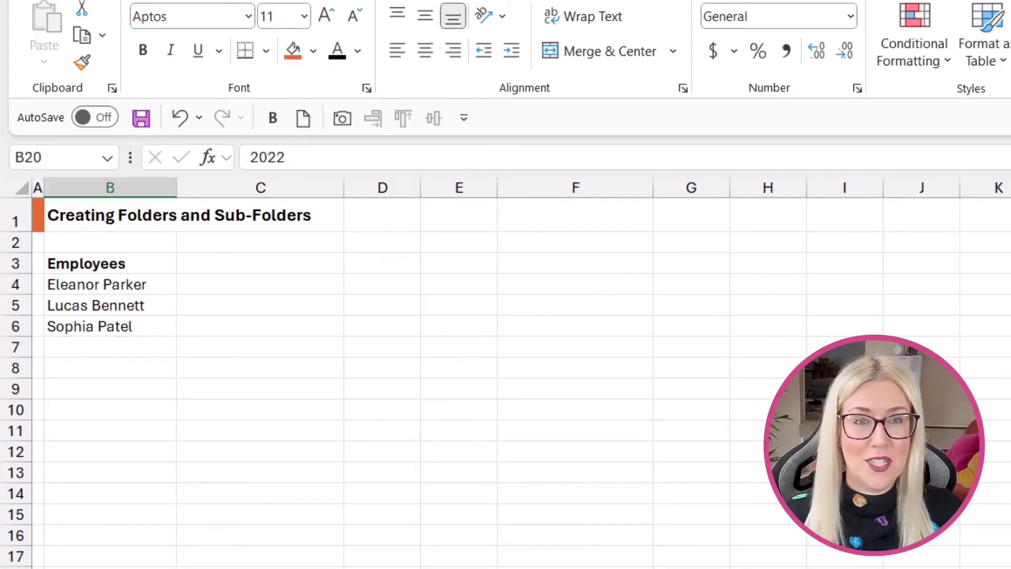
click(95, 286)
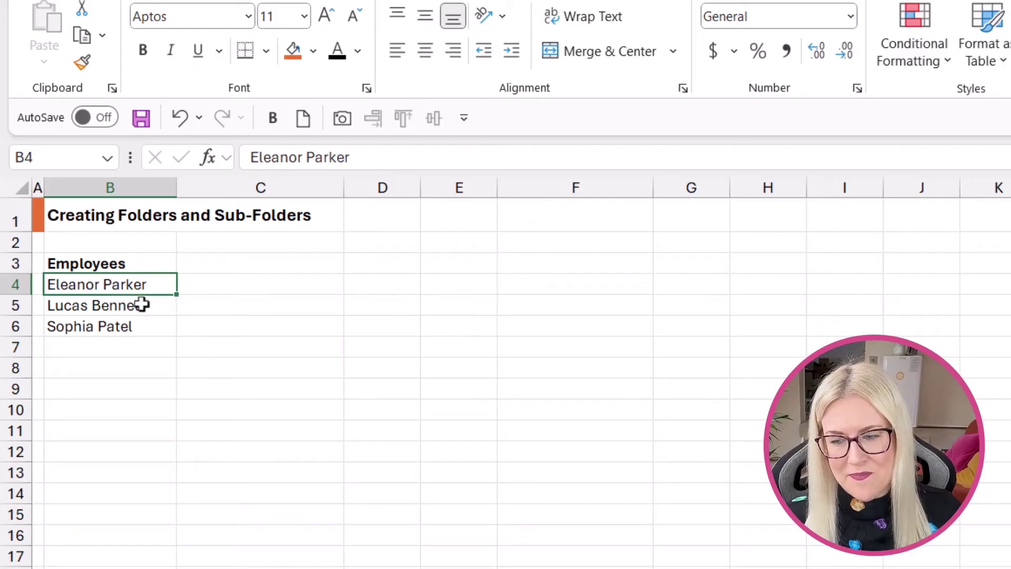
drag(110, 567, 261, 295)
click(424, 323)
click(327, 287)
key(ctrl+shift+Down)
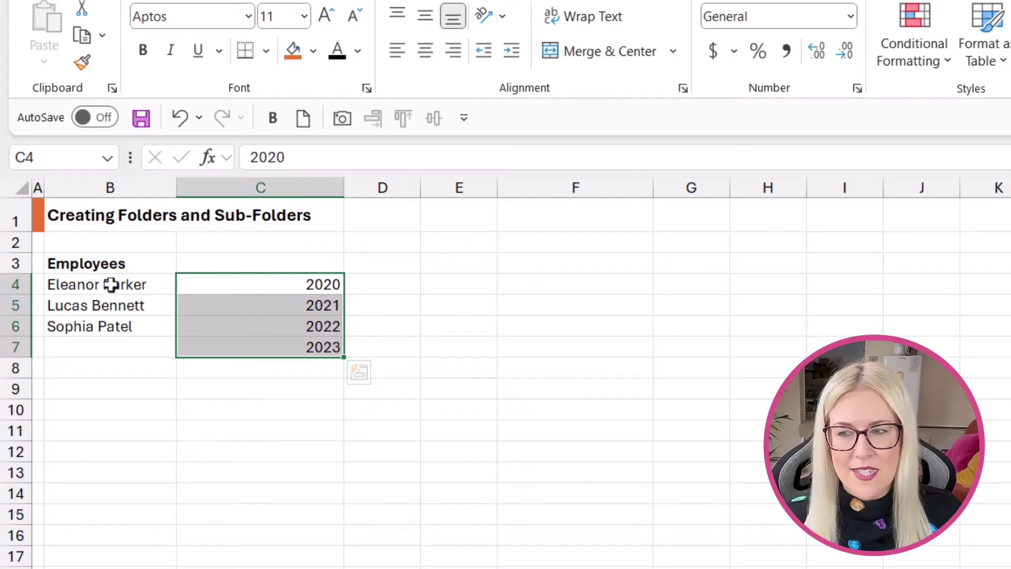
click(112, 285)
click(107, 308)
click(103, 330)
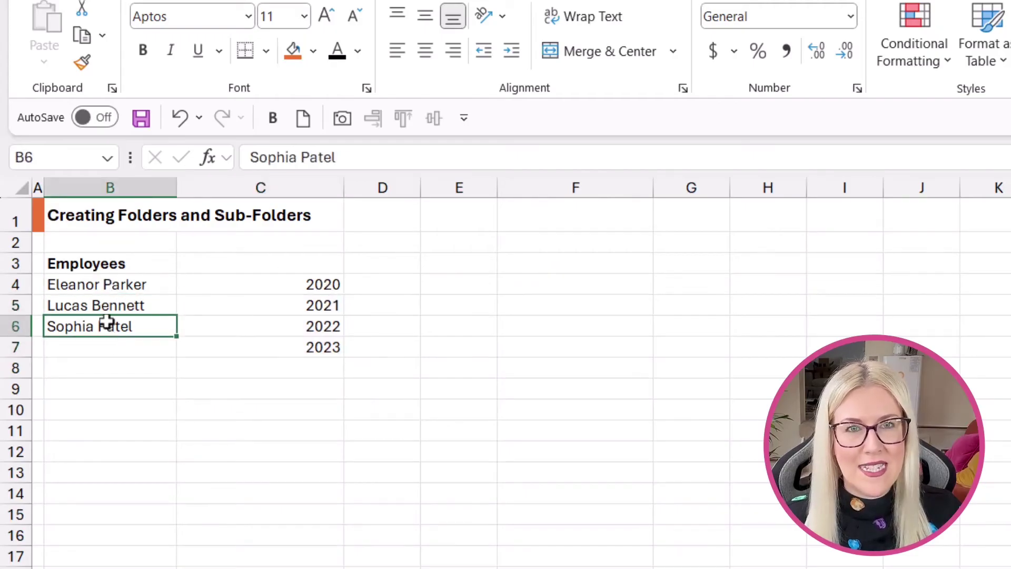
drag(145, 306, 152, 378)
click(307, 375)
drag(316, 287, 260, 517)
click(450, 431)
click(115, 387)
drag(115, 387, 131, 474)
click(375, 436)
Fill each name down four rows, through B7, B11 and B15, and narrow column C.
click(147, 286)
drag(172, 328, 178, 531)
click(169, 375)
click(168, 453)
click(458, 473)
drag(345, 187, 255, 185)
click(363, 315)
click(197, 416)
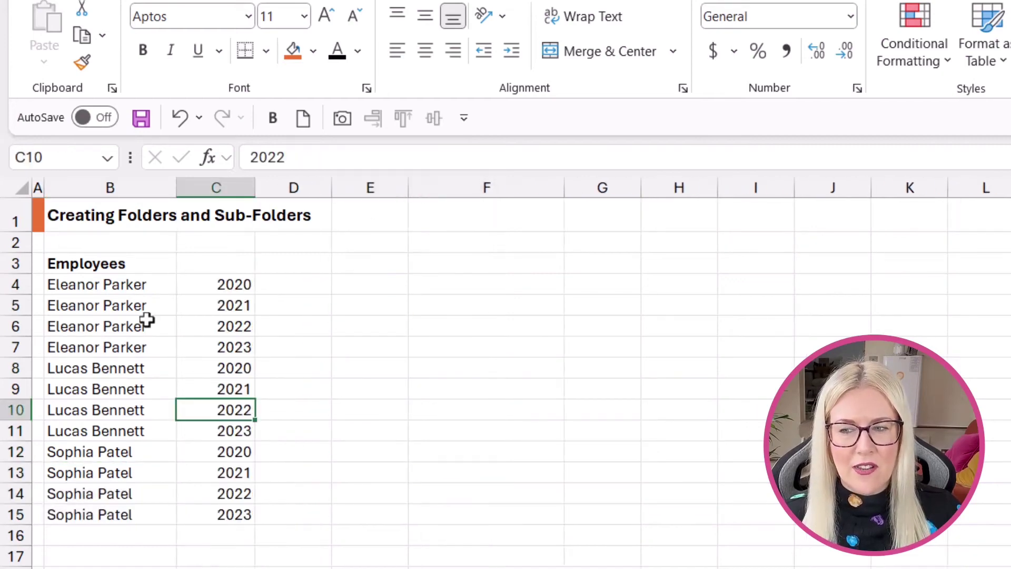
click(141, 286)
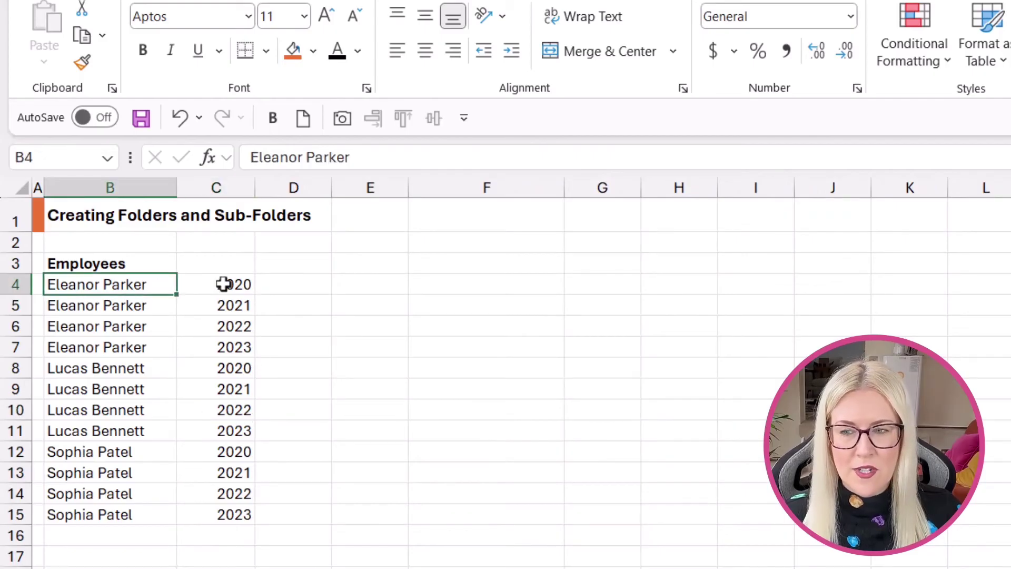
click(223, 284)
click(214, 348)
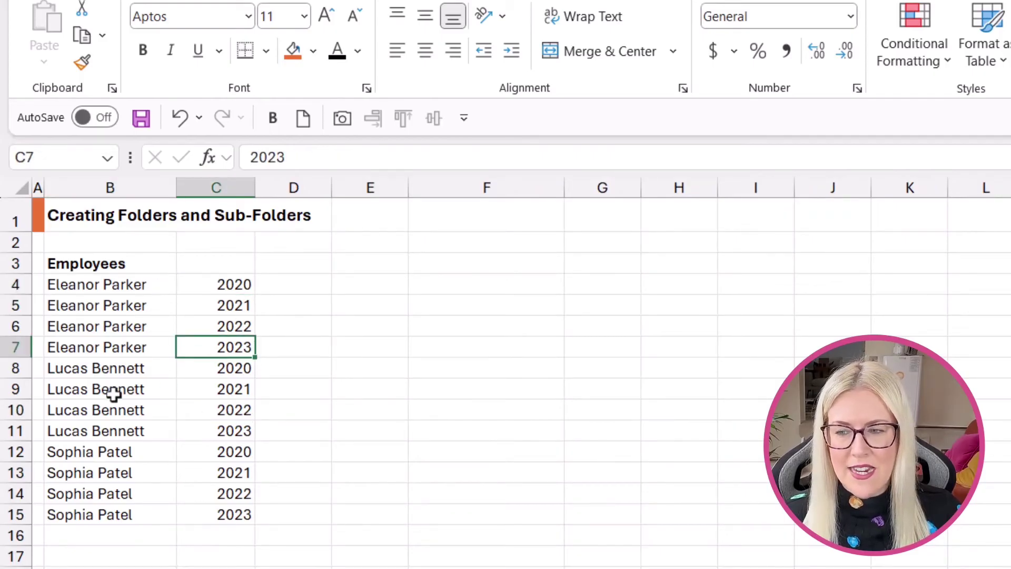
click(115, 371)
click(108, 454)
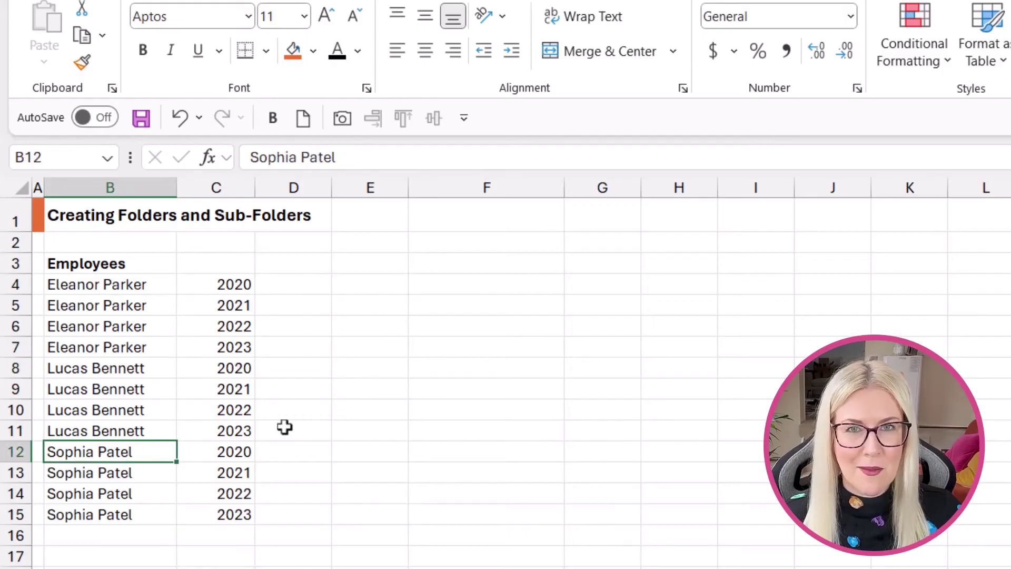
click(213, 371)
key(alt+h)
key(o)
key(i)
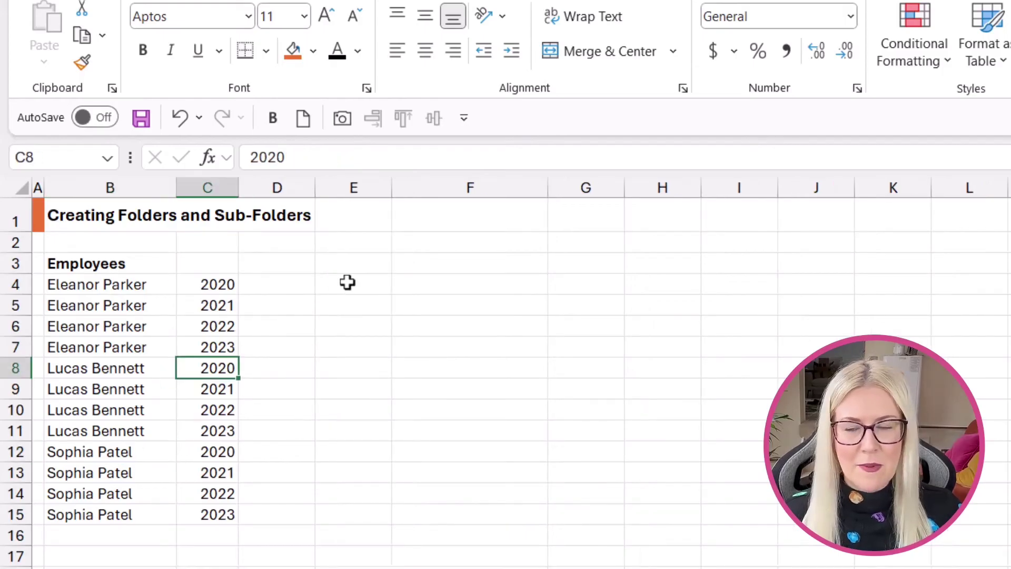
click(108, 286)
click(216, 287)
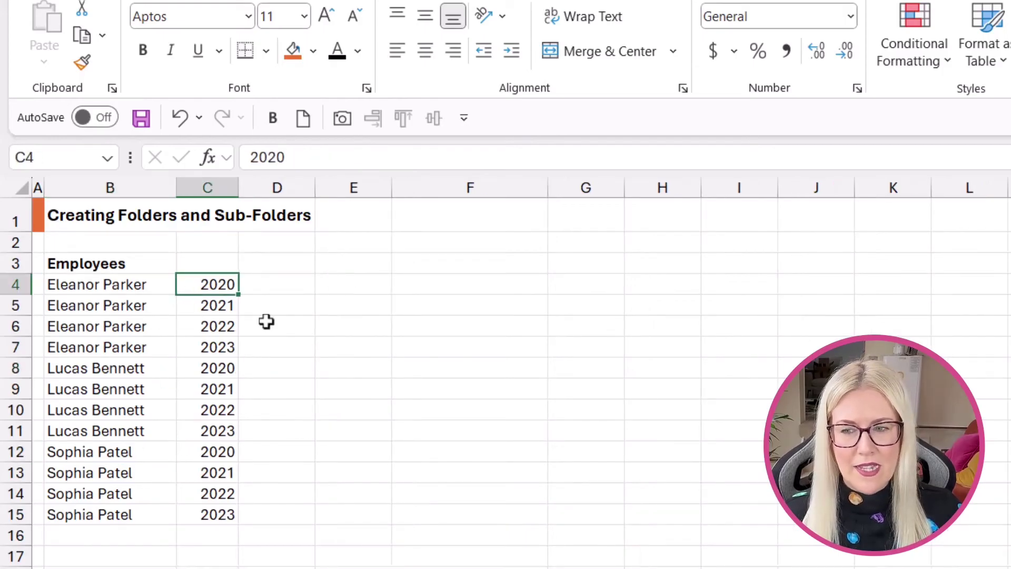
click(283, 285)
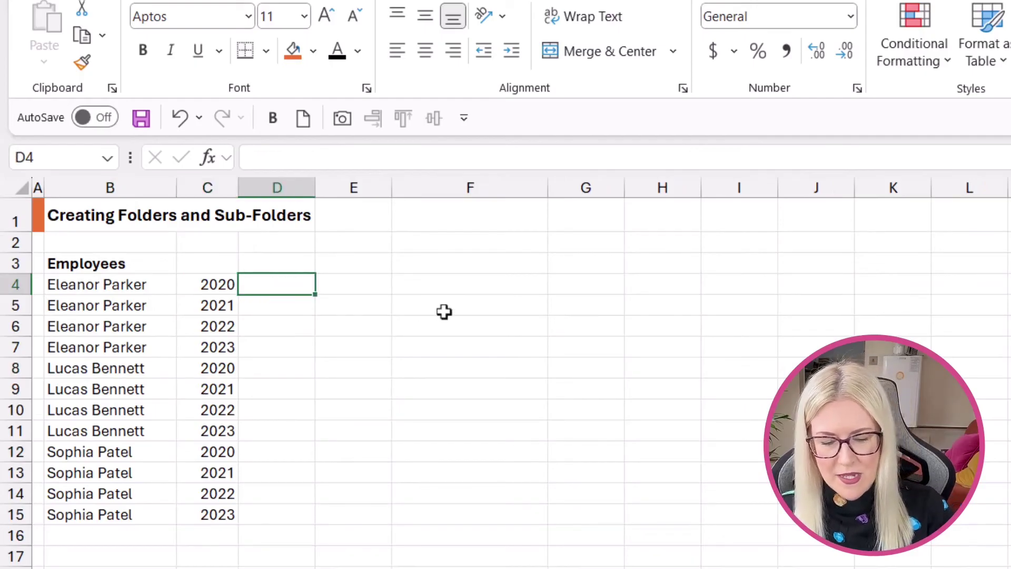
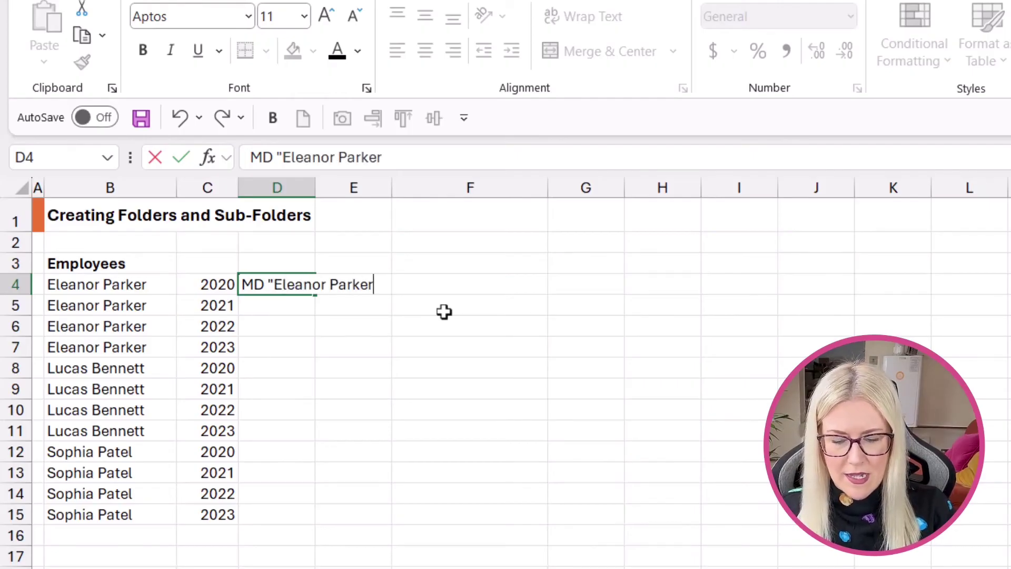
text(\2020")
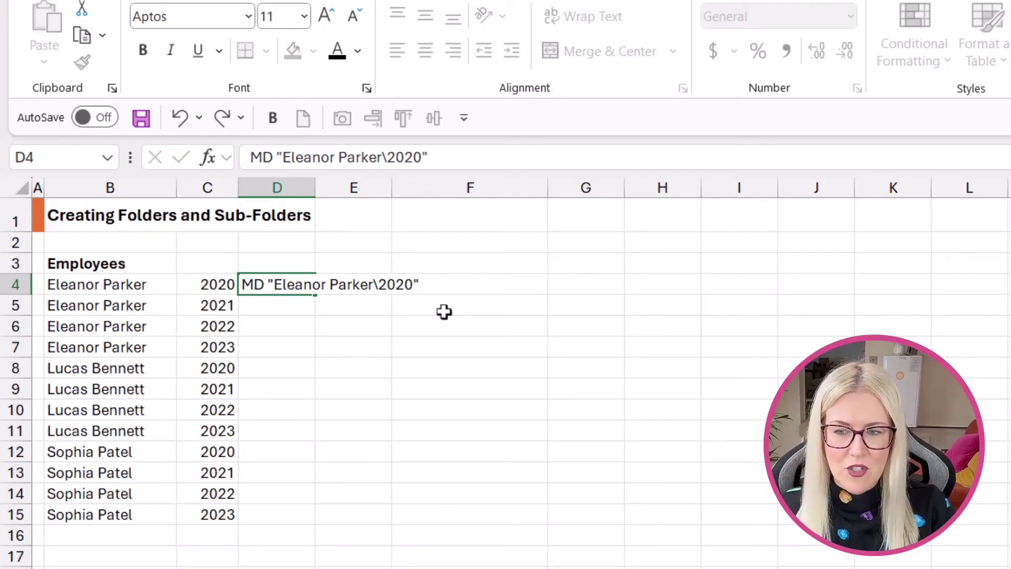
key(ctrl+Return)
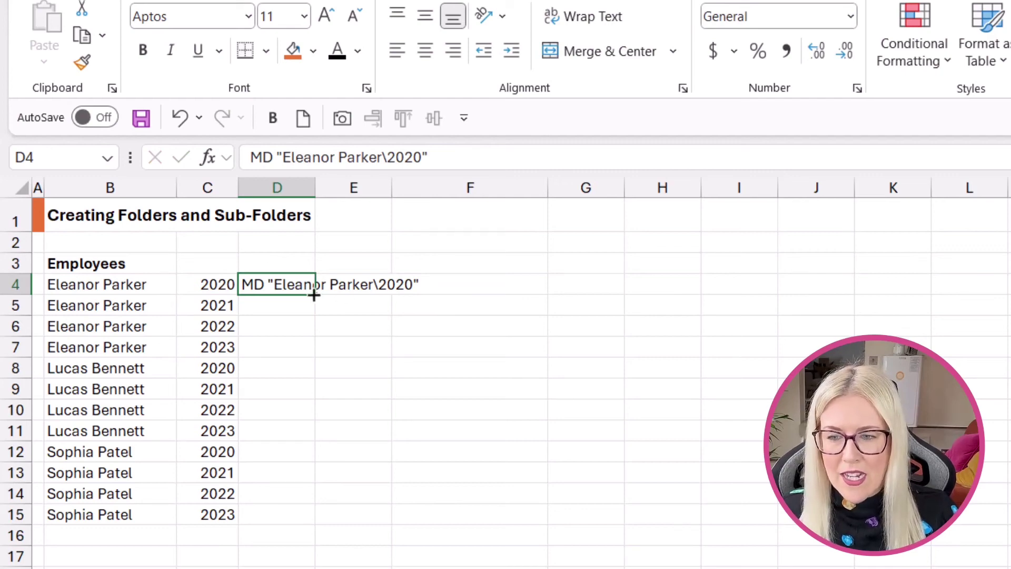
Flash Fill the MD "Name\Year" commands down to D15, widen column D, and copy D4:D15.
drag(314, 295, 289, 524)
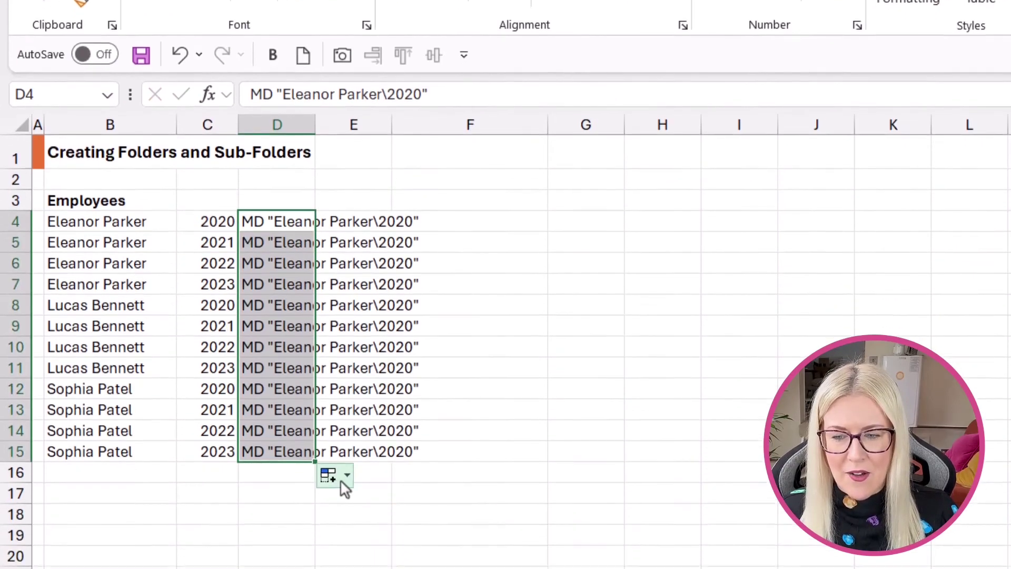
click(346, 470)
click(357, 532)
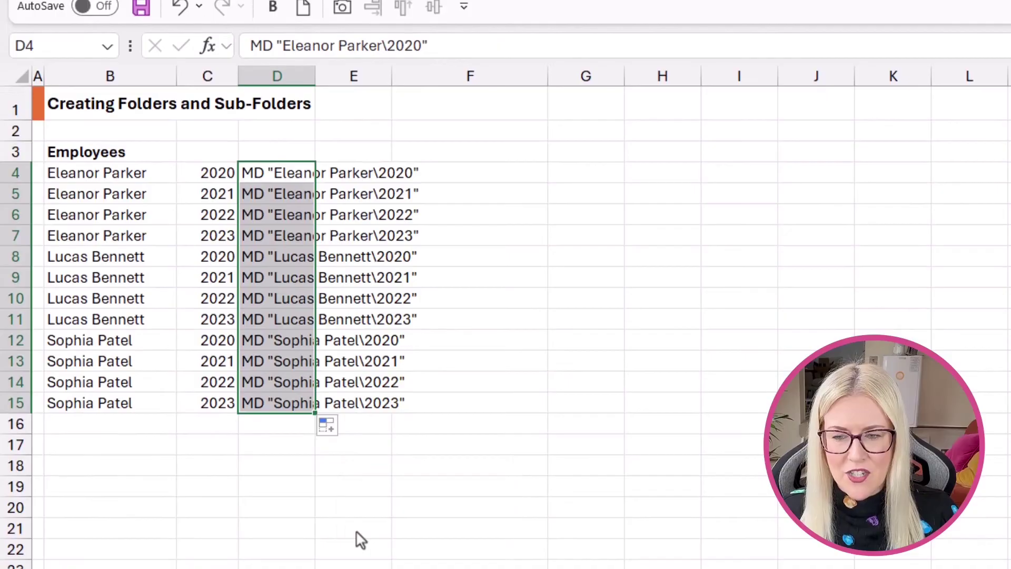
click(529, 349)
double_click(315, 77)
click(349, 175)
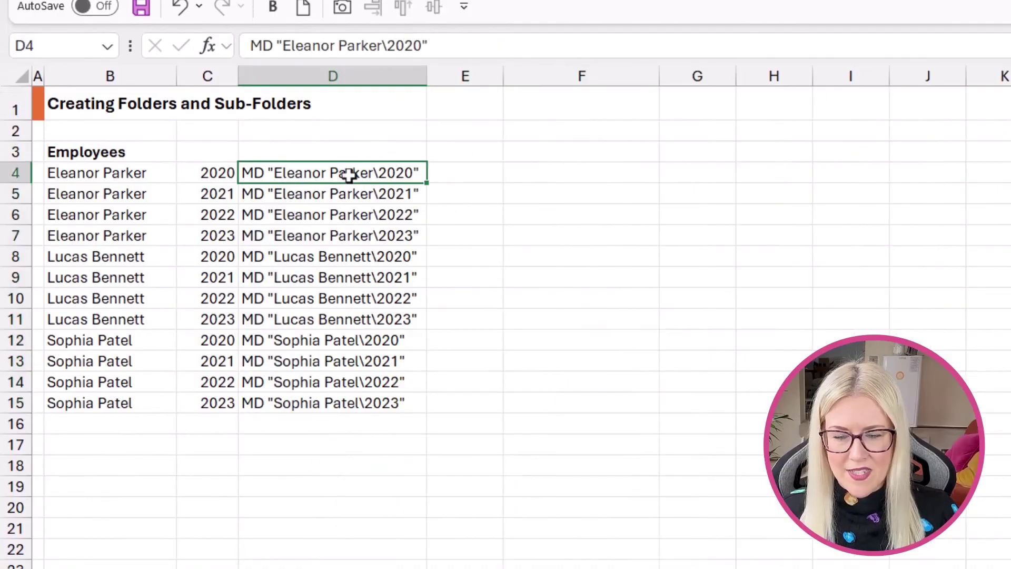
key(ctrl+shift+Down)
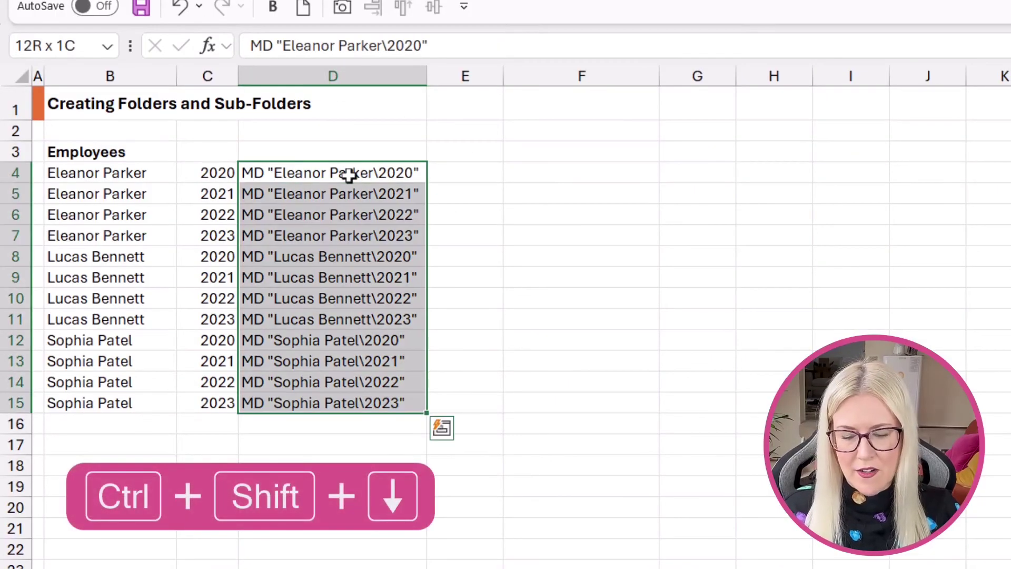
key(ctrl+c)
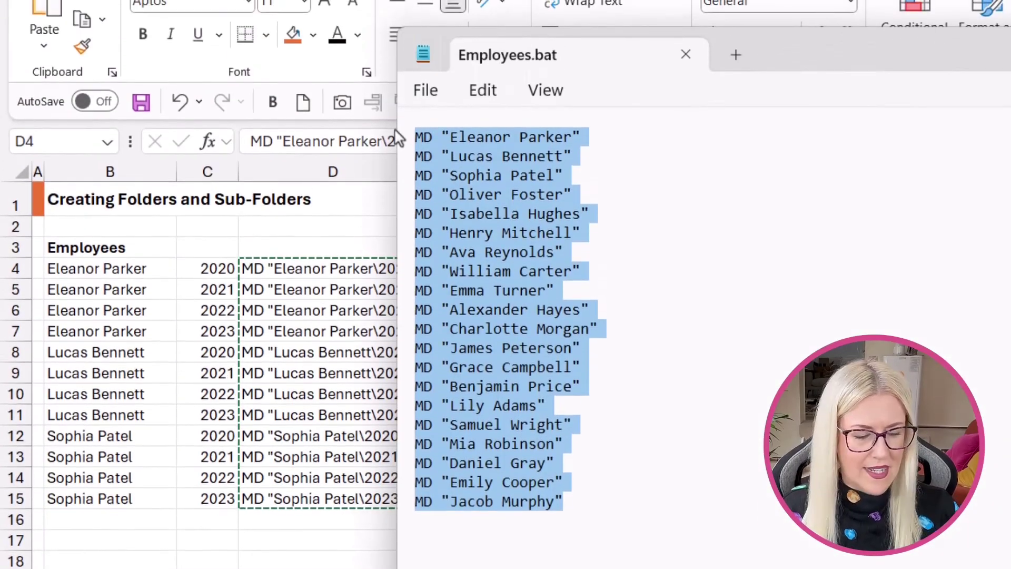
Replace the old lines in Employees.bat with the twelve MD "Name\Year" commands and save it.
key(Delete)
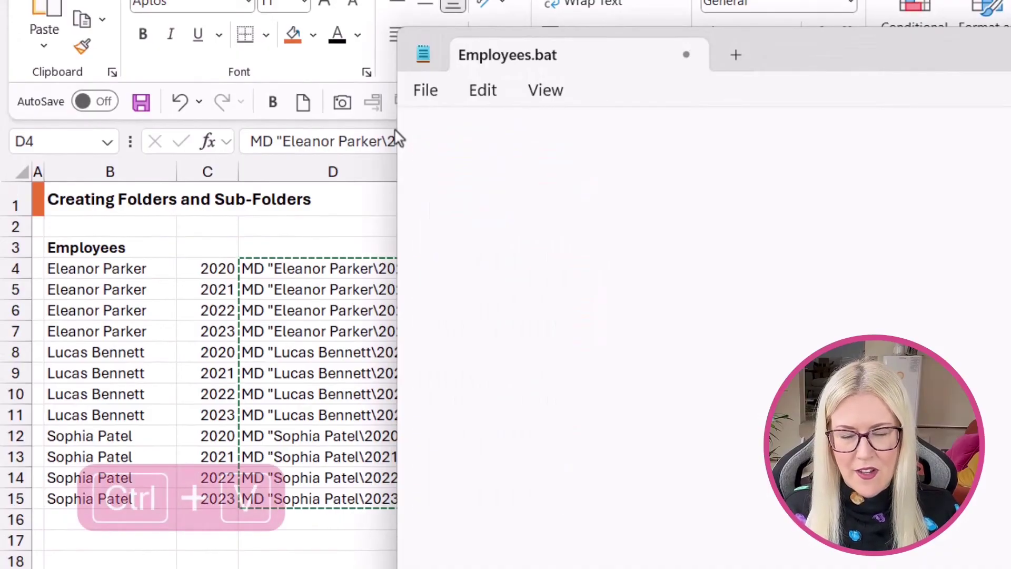
key(ctrl+v)
click(803, 199)
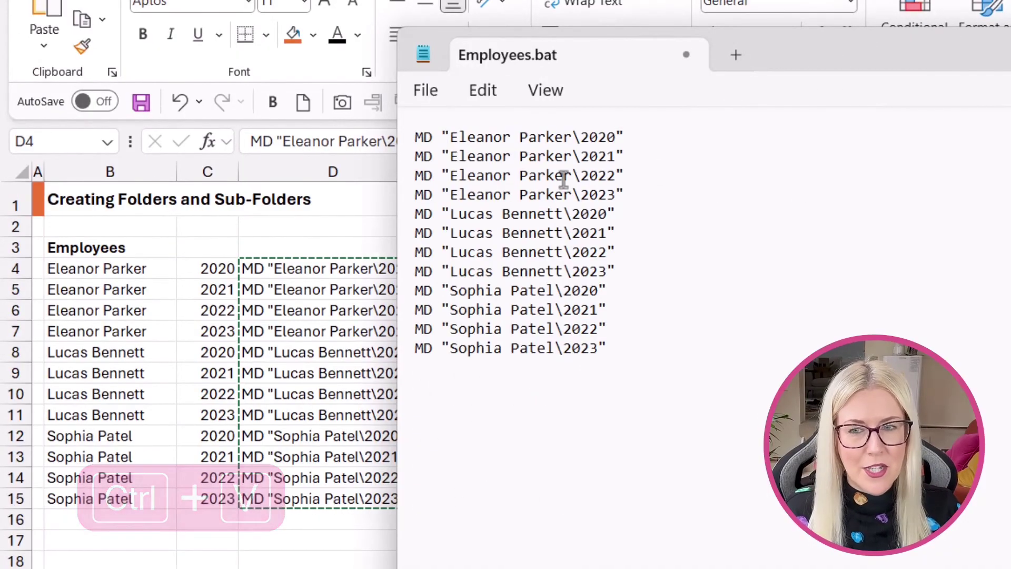
click(424, 91)
click(448, 246)
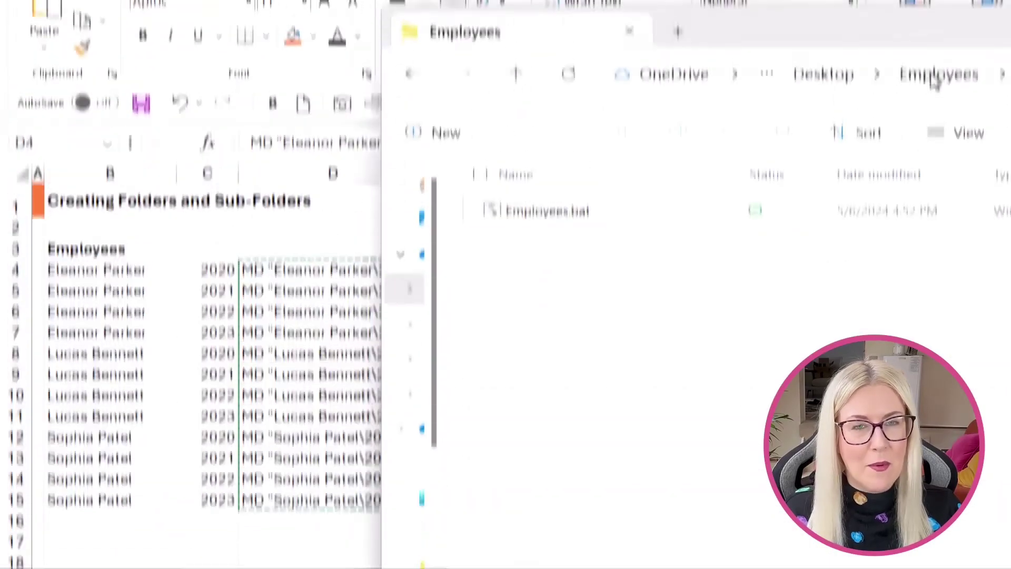
click(549, 221)
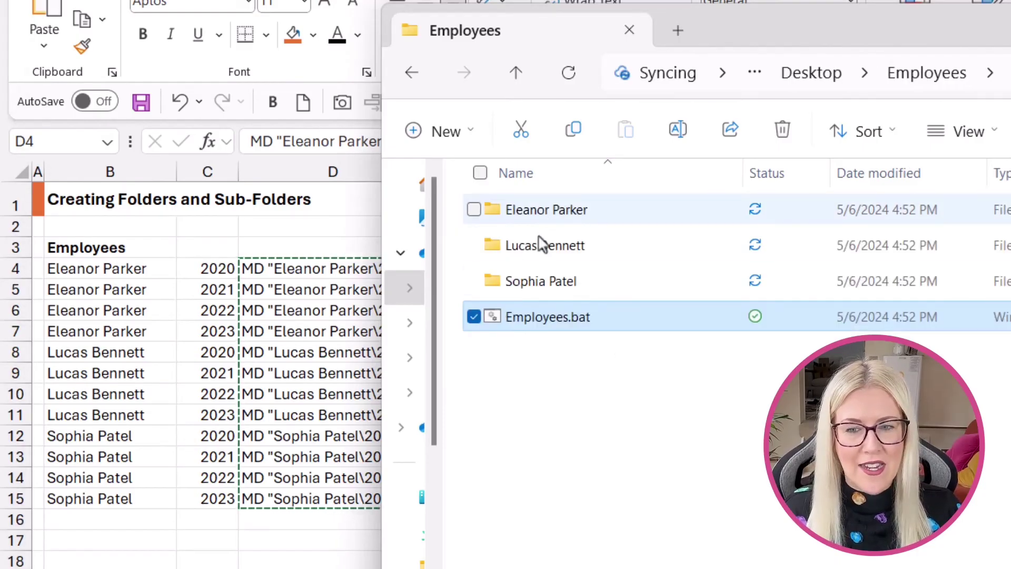
click(591, 431)
click(554, 213)
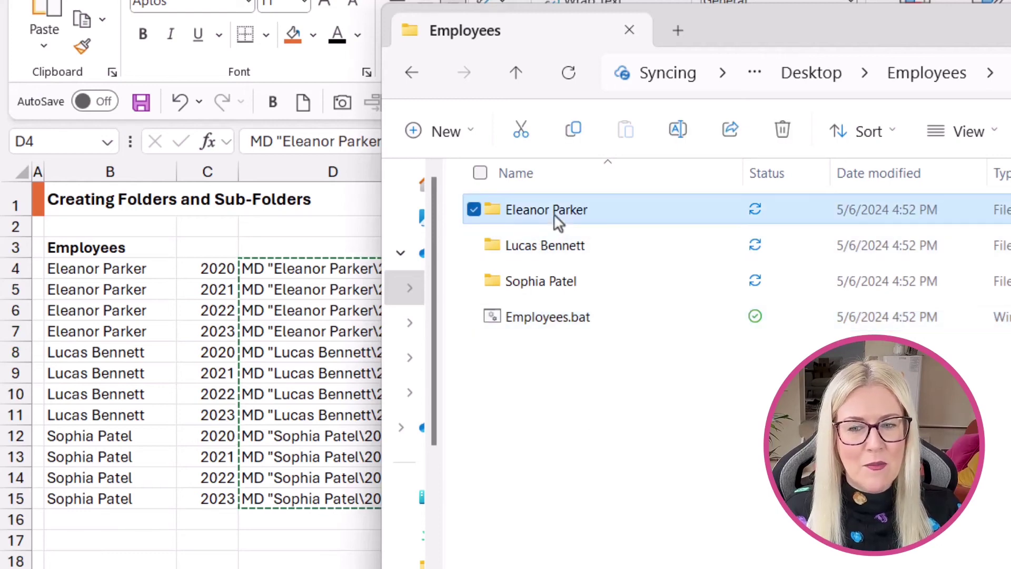
double_click(554, 213)
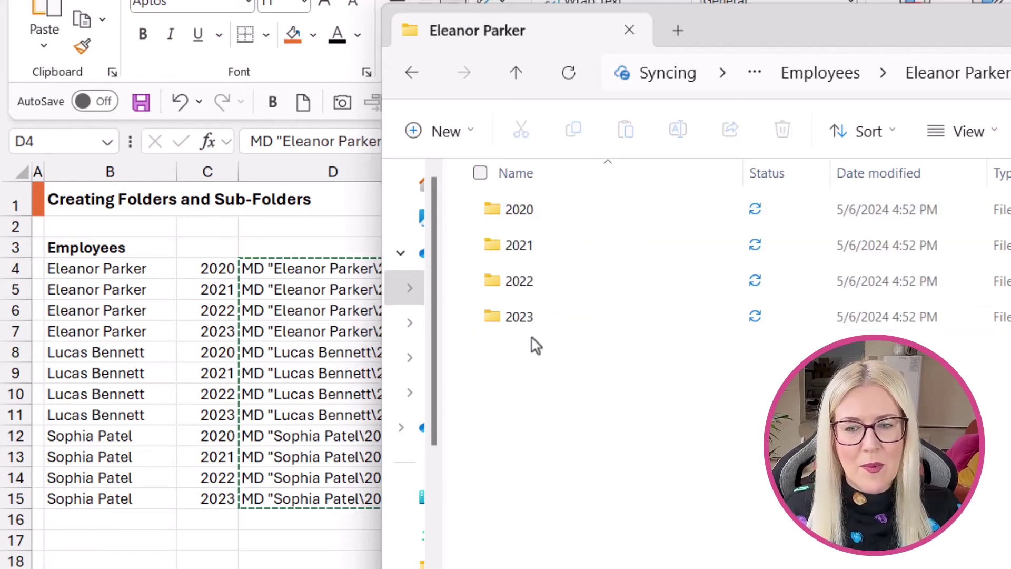
click(412, 73)
click(546, 248)
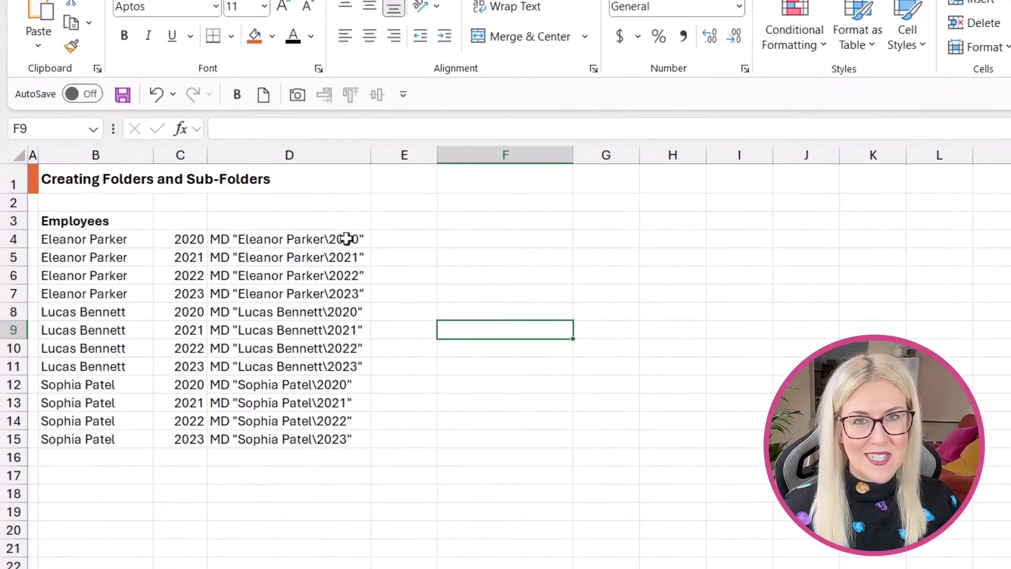
Append \Info to every MD command in D4:D15 with Flash Fill, autofit column D, and copy them.
double_click(352, 241)
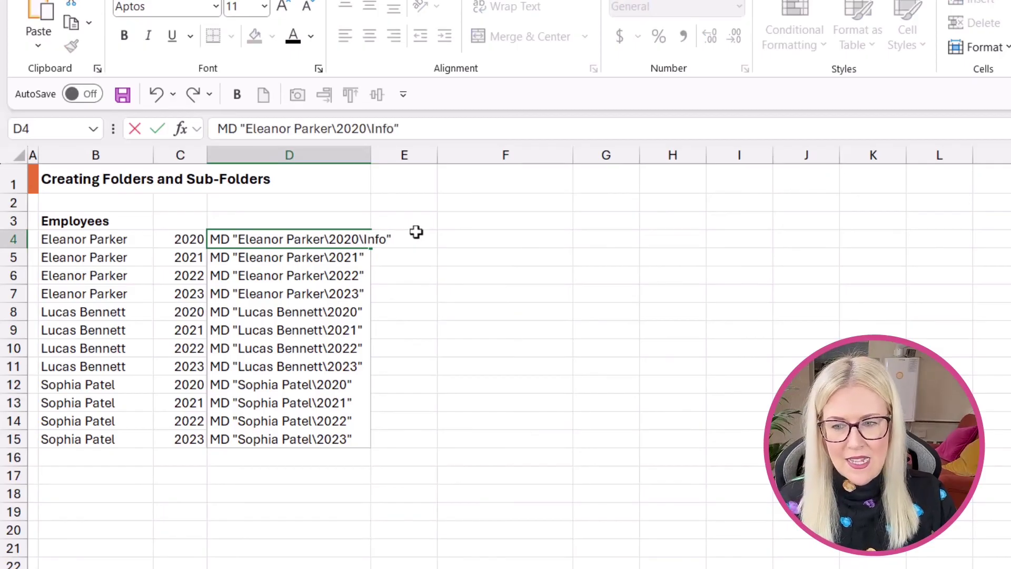
text(\Info)
key(Return)
key(ctrl+e)
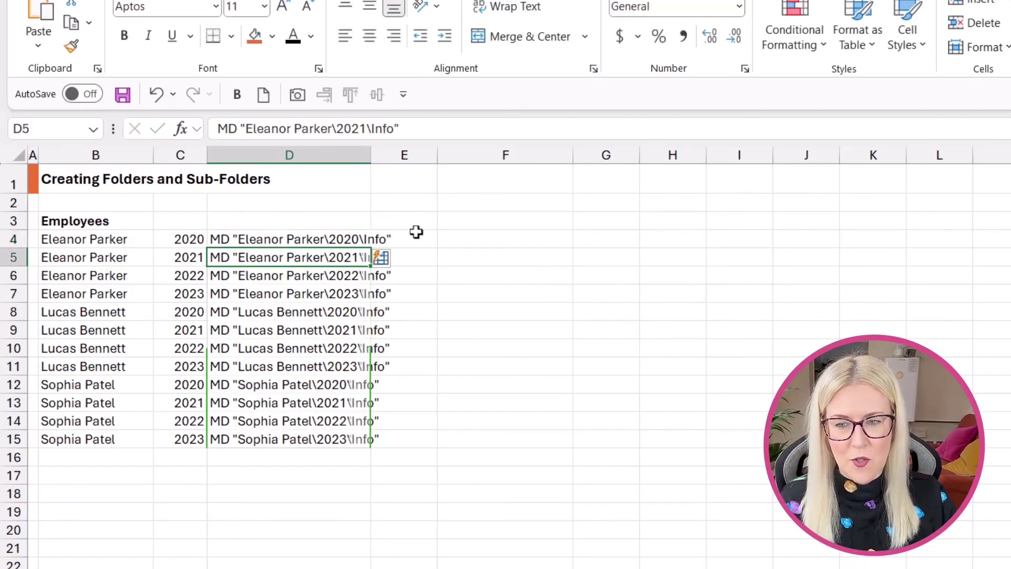
click(367, 239)
key(alt+h)
key(o)
key(i)
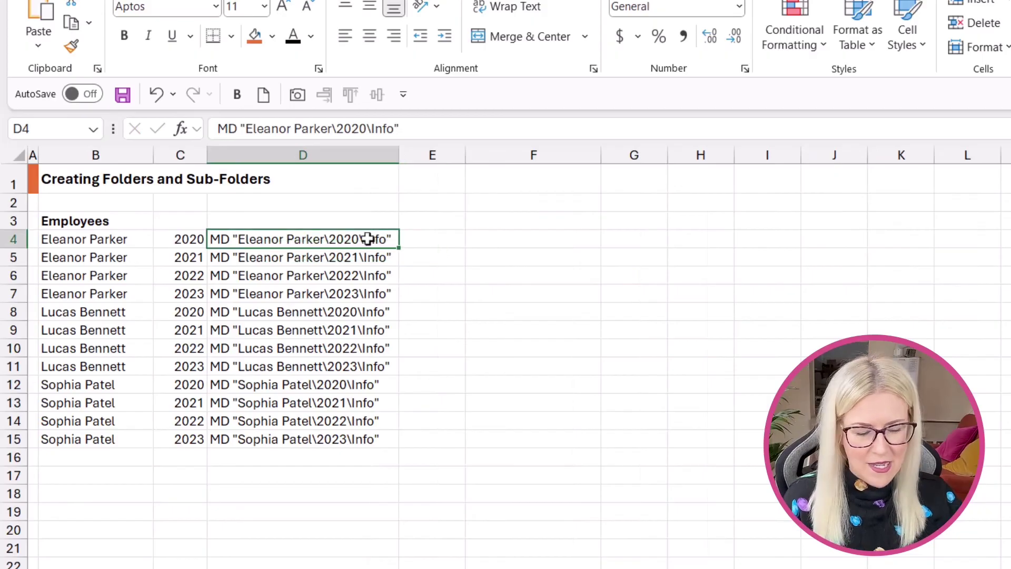
key(ctrl+shift+Down)
key(ctrl+c)
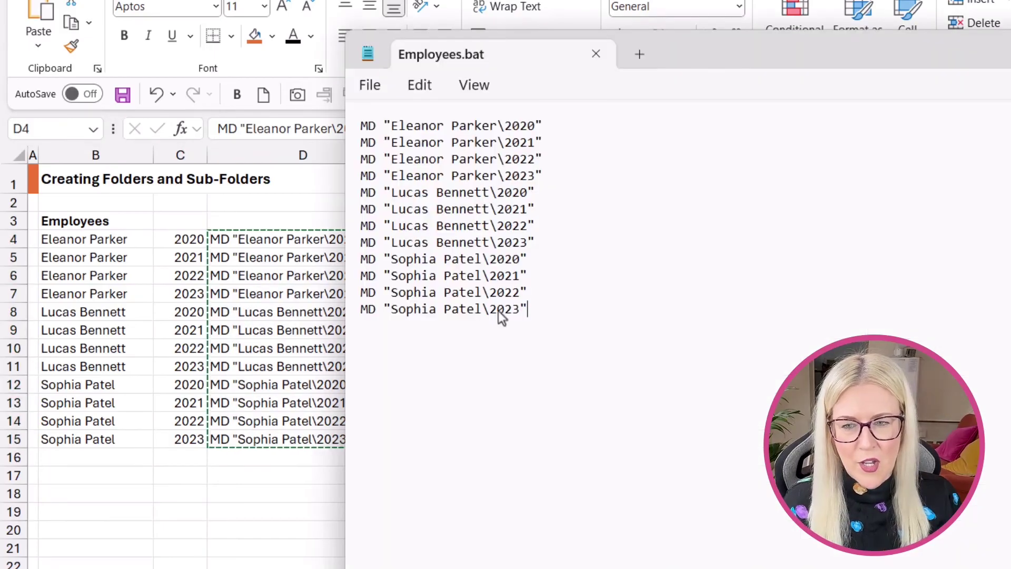
Paste the twelve MD "Name\Year\Info" commands over the old lines in Employees.bat and save.
drag(528, 310, 329, 105)
key(ctrl+v)
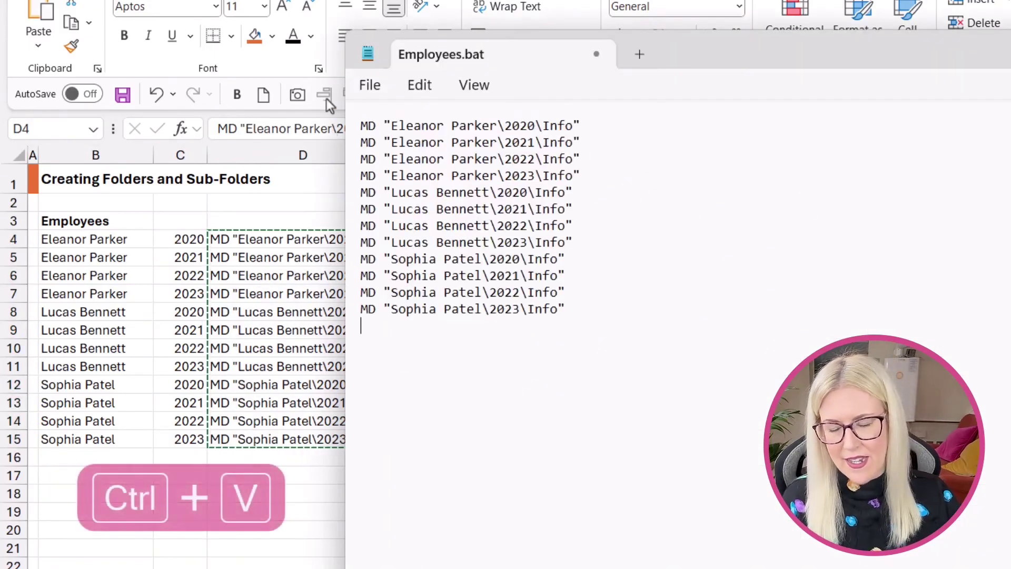
click(368, 89)
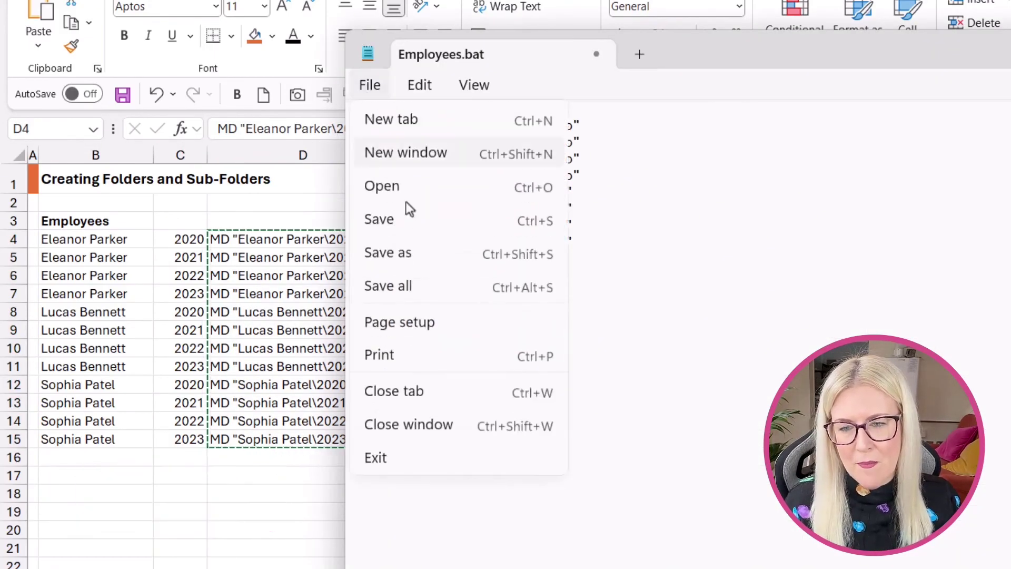
click(381, 224)
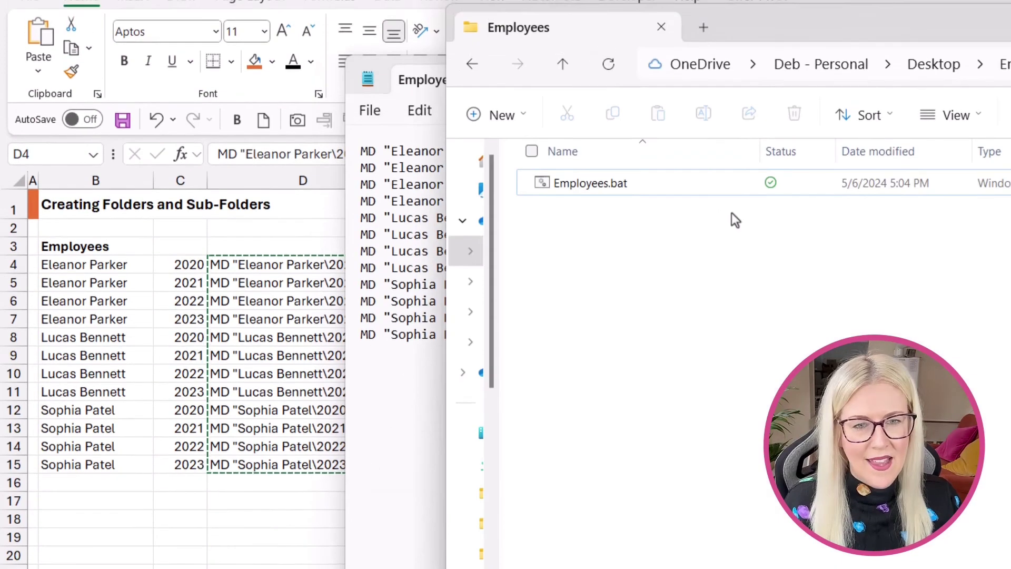
double_click(611, 185)
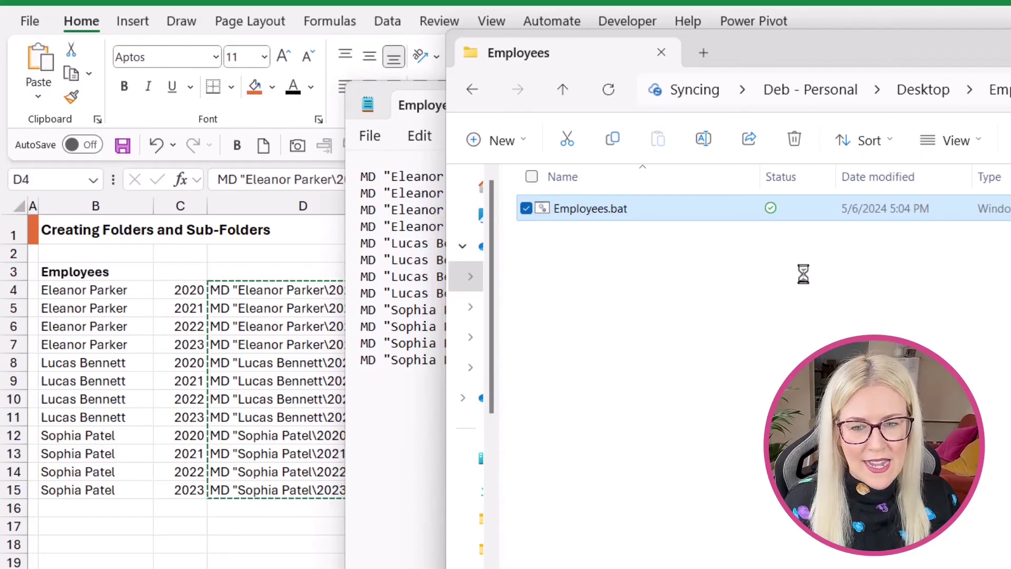
click(592, 216)
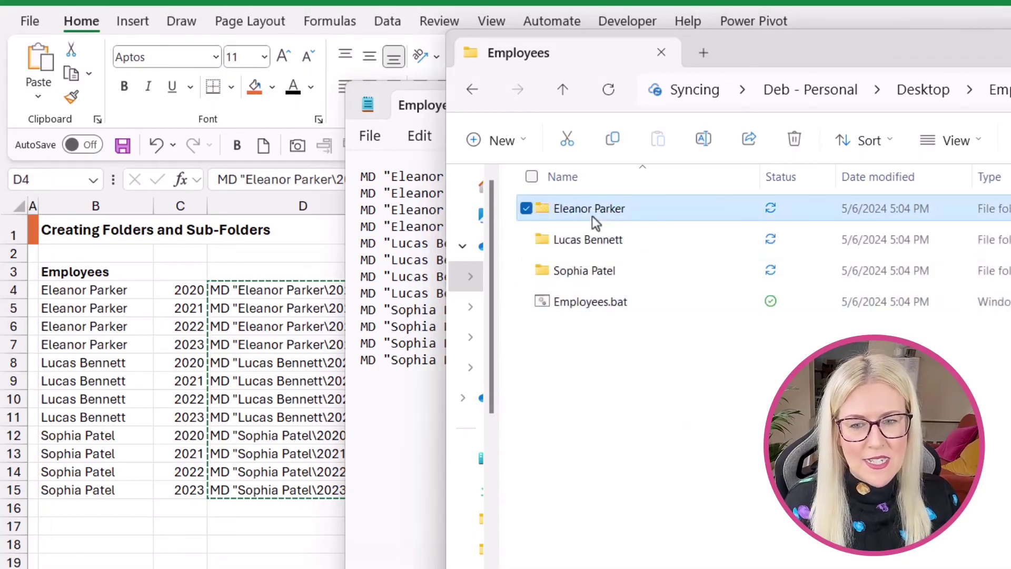
double_click(591, 216)
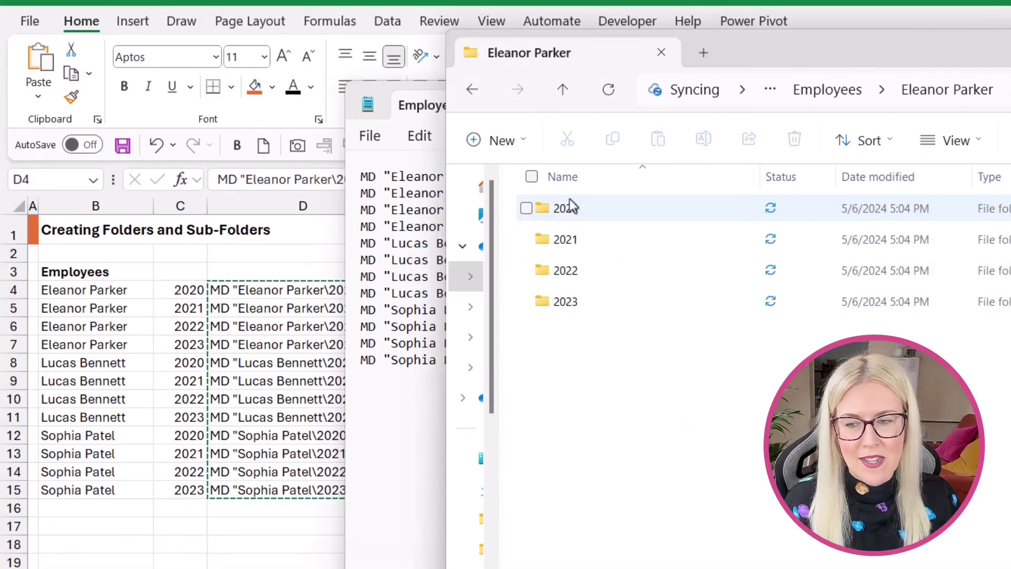
click(572, 216)
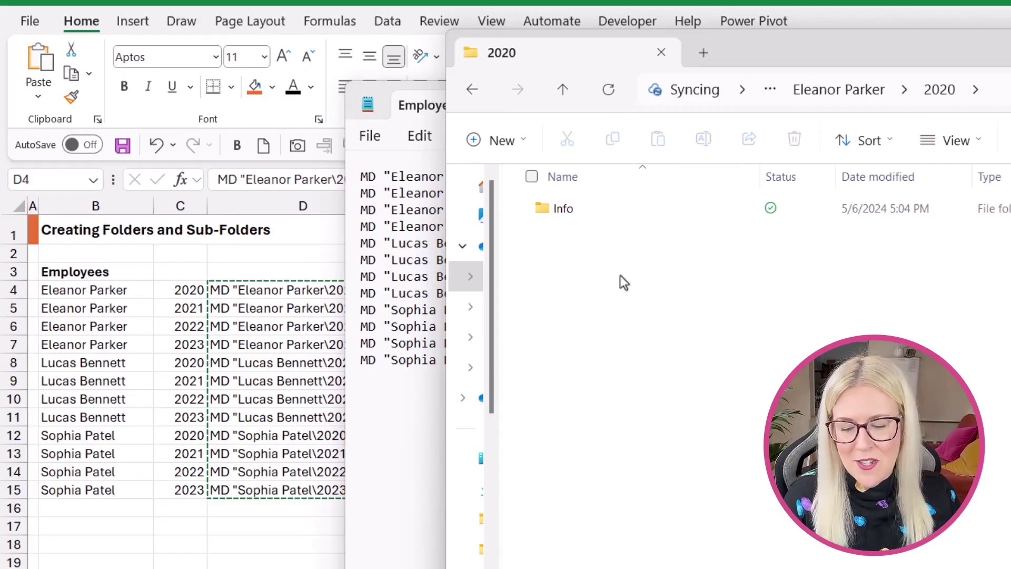
Close File Explorer and Notepad, leaving Excel showing the twelve MD Info commands in D4:D15.
key(alt+F4)
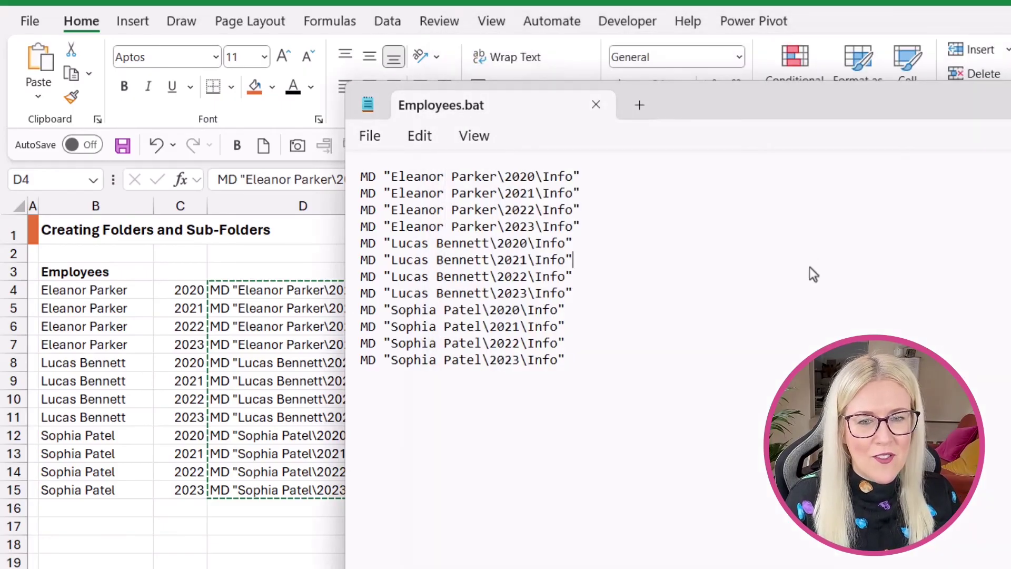
key(alt+F4)
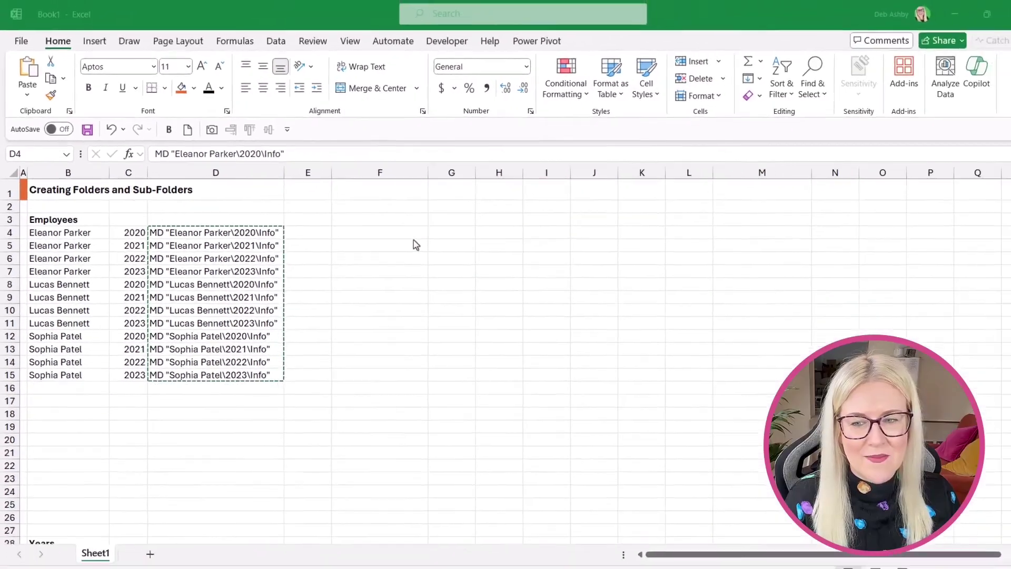